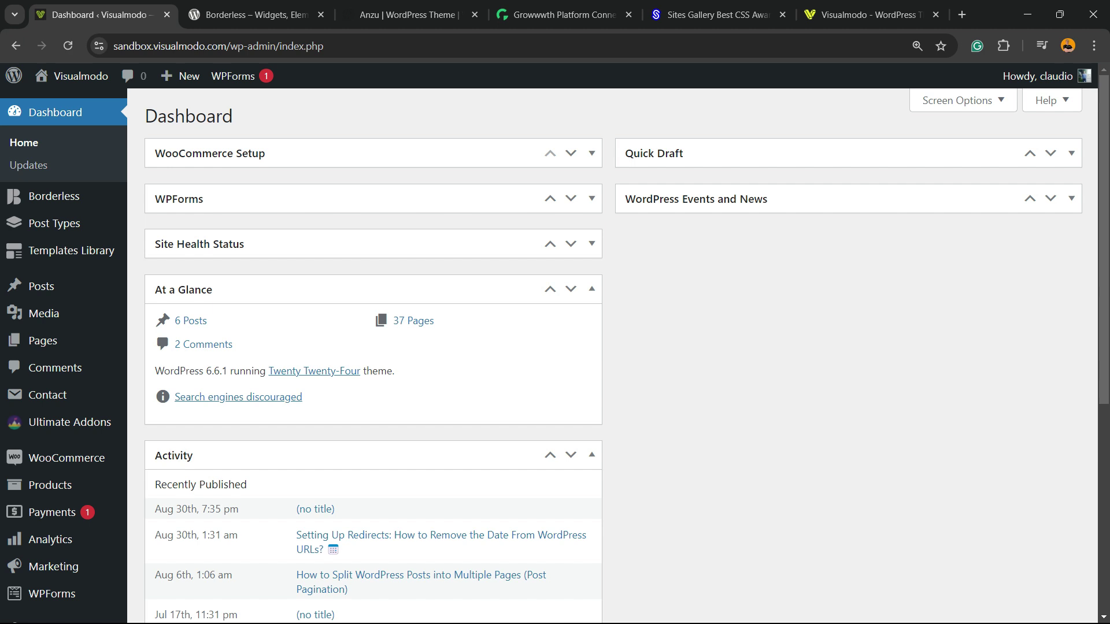
Open the live site's home page in a new browser tab via Visit Site.
mouse_move(76, 76)
right_click(110, 104)
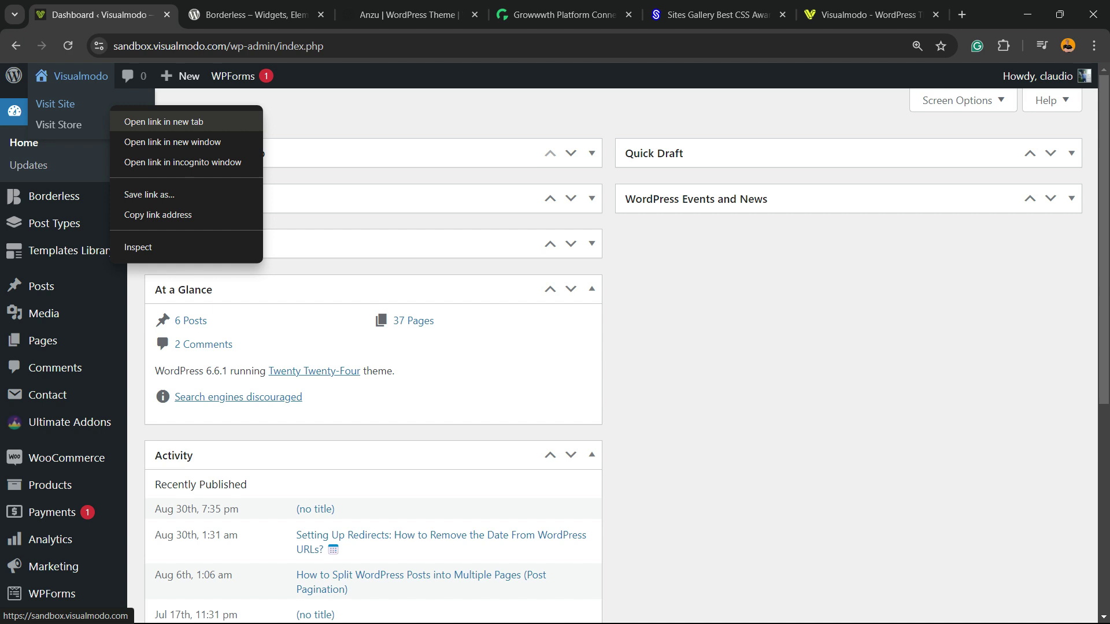
left_click(163, 121)
left_click(222, 15)
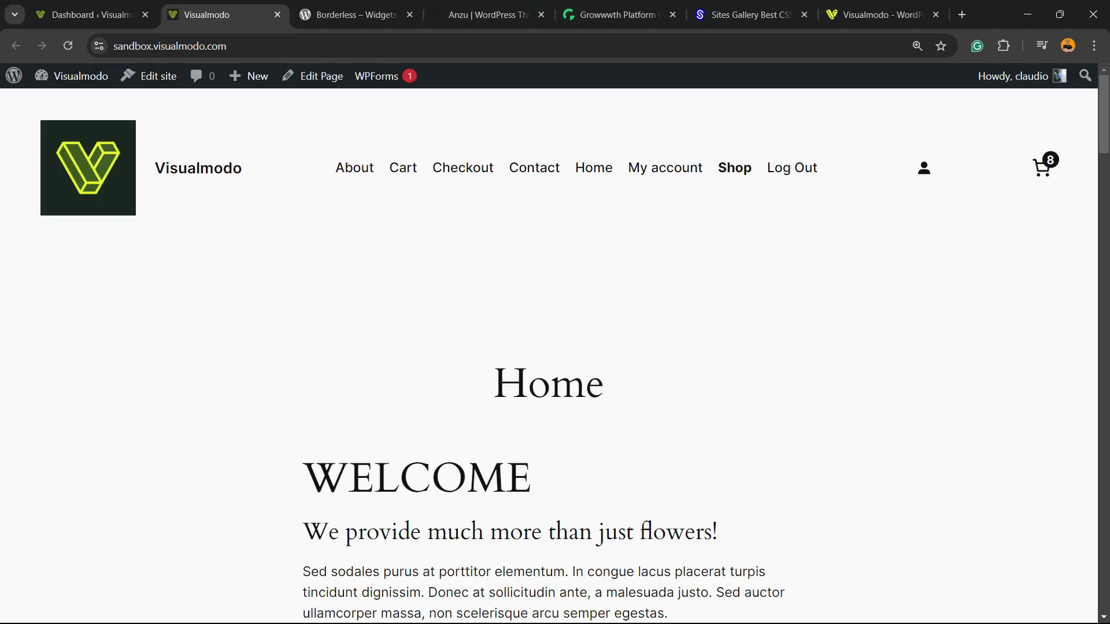
Scroll through the home page content, then switch back to the admin Dashboard tab.
scroll(555, 347, "down", 5)
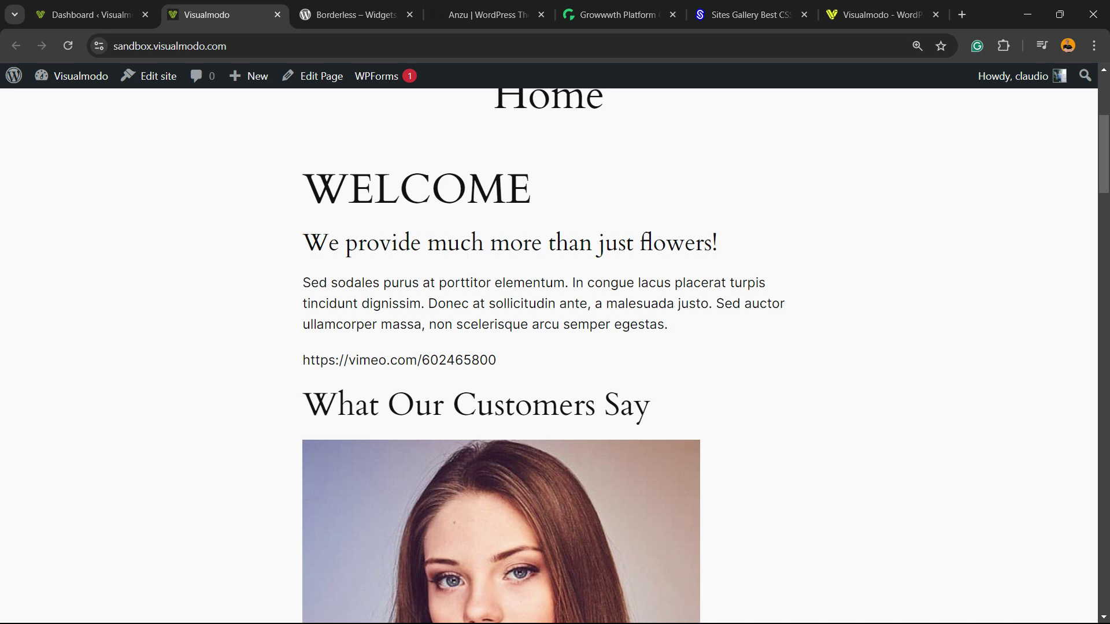
scroll(555, 347, "down", 5)
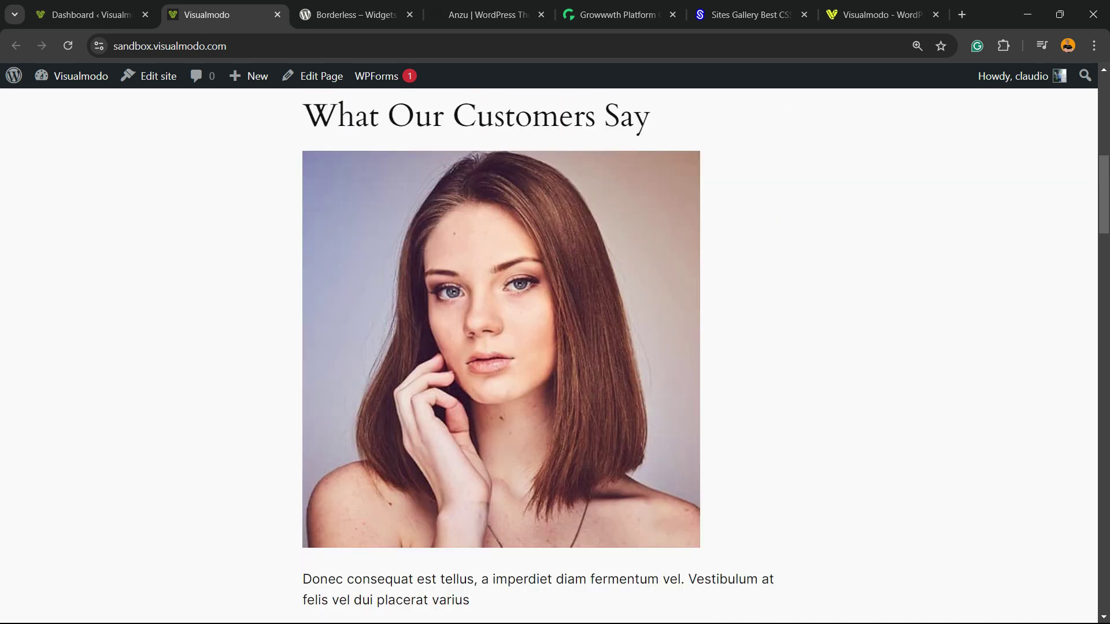
scroll(555, 347, "down", 7)
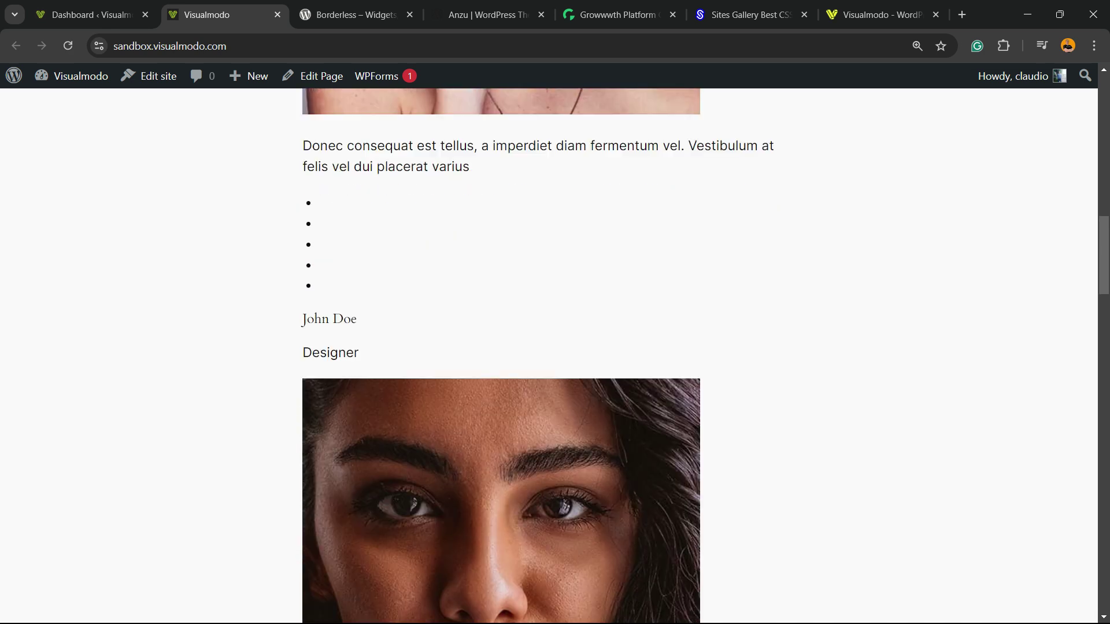
scroll(554, 347, "up", 7)
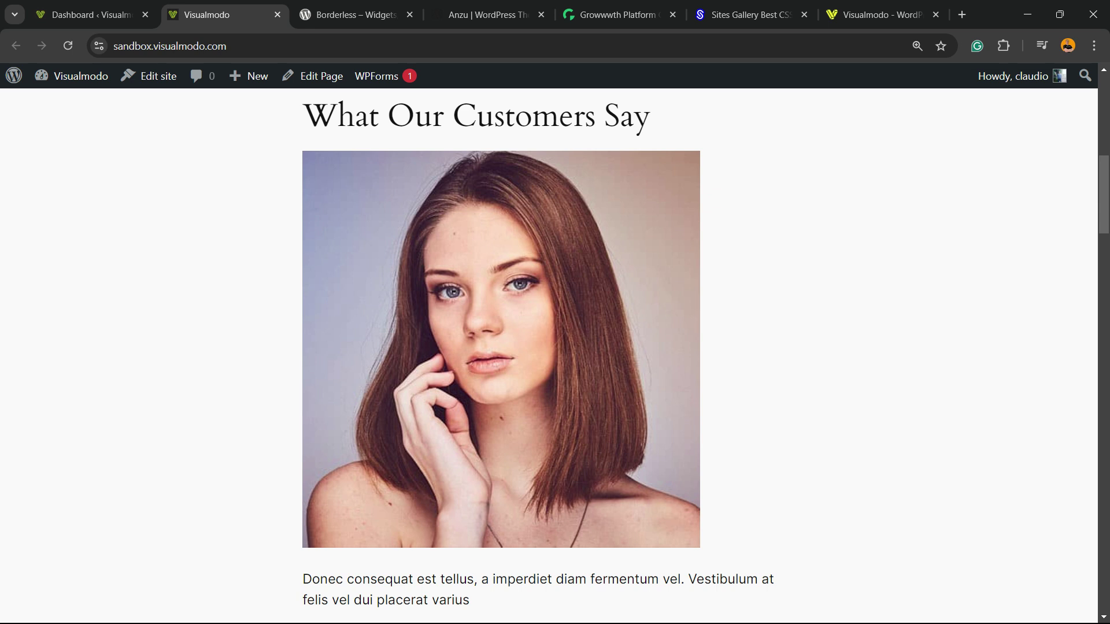
scroll(555, 347, "up", 5)
scroll(555, 346, "up", 5)
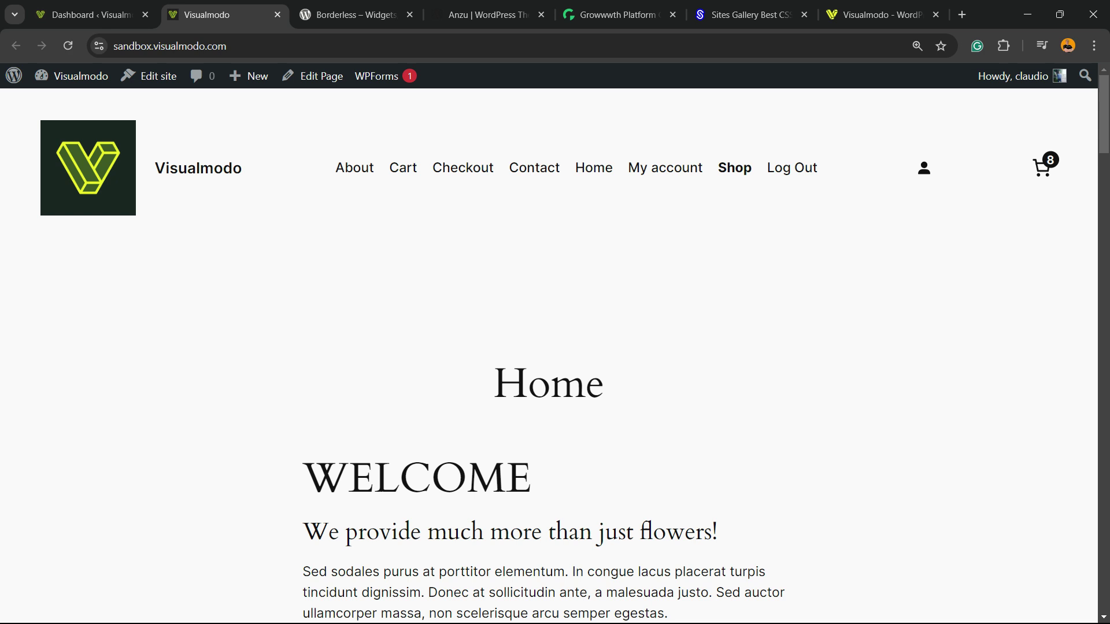
left_click(91, 15)
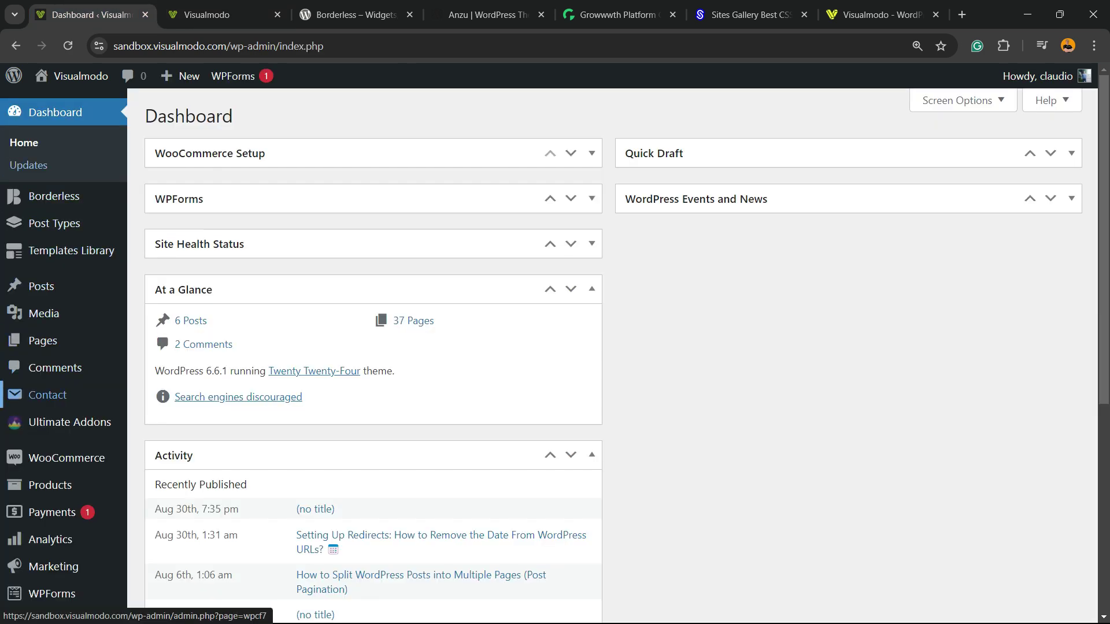
Go to Add New Plugin and search the directory for 'Simple Floating Menu'.
mouse_move(46, 394)
scroll(46, 395, "down", 2)
mouse_move(46, 512)
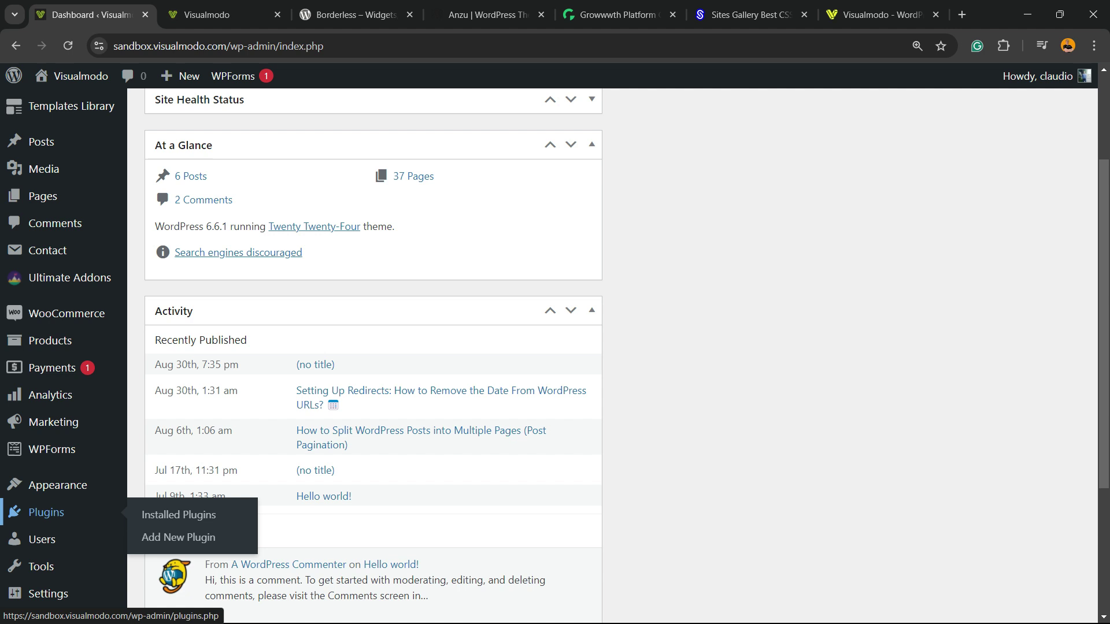
left_click(176, 537)
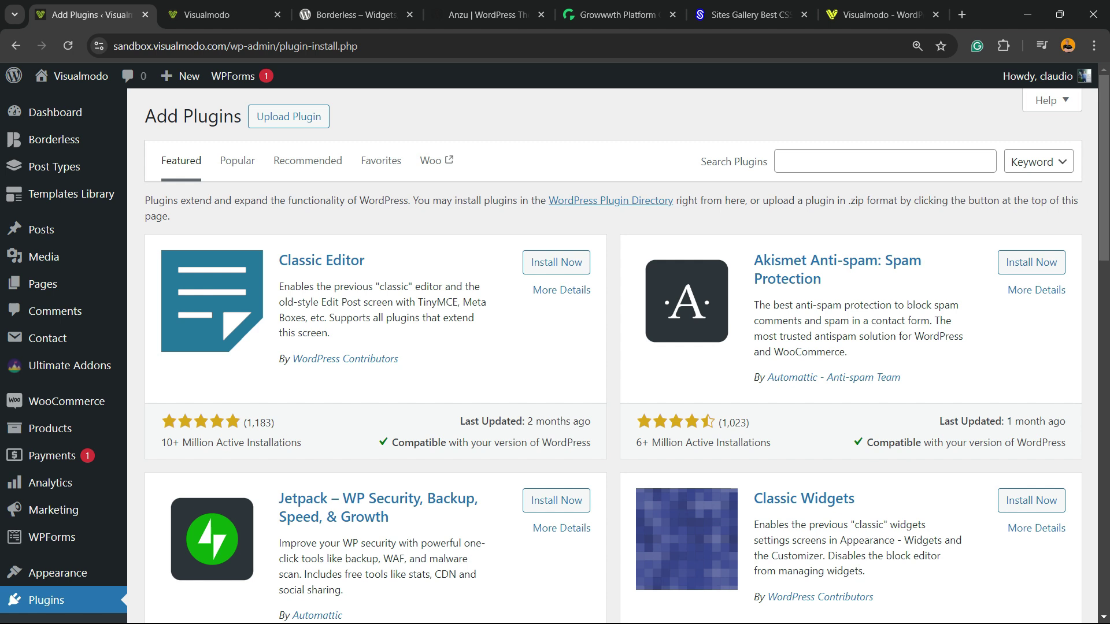
left_click(885, 161)
type("Simple Floating Menu")
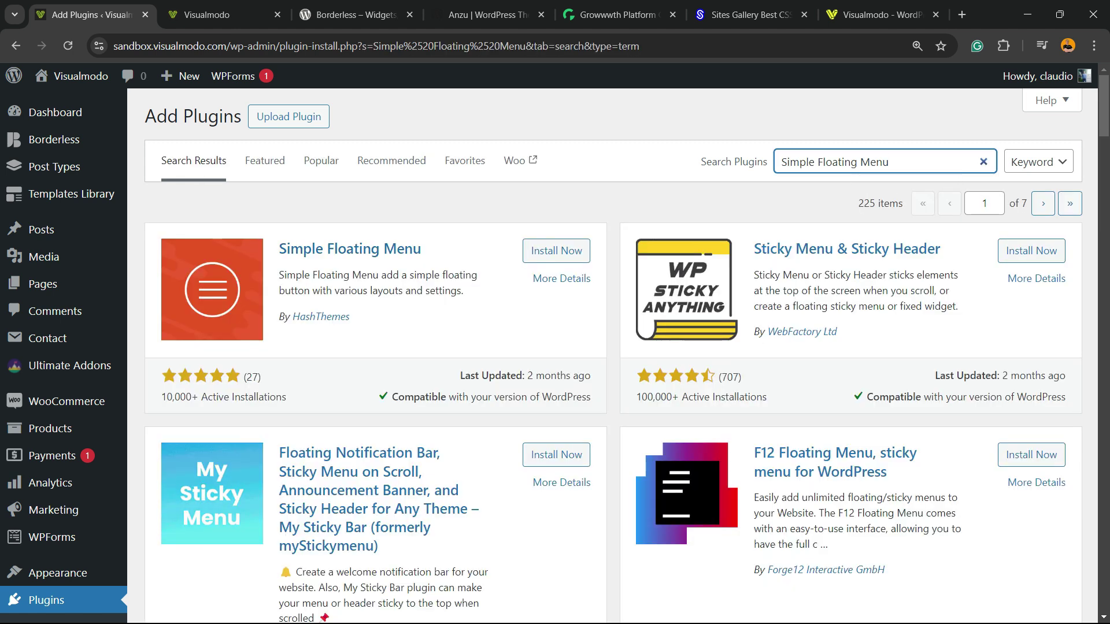
Install the Simple Floating Menu plugin and activate it.
left_click_drag(427, 250, 560, 251)
left_click(556, 250)
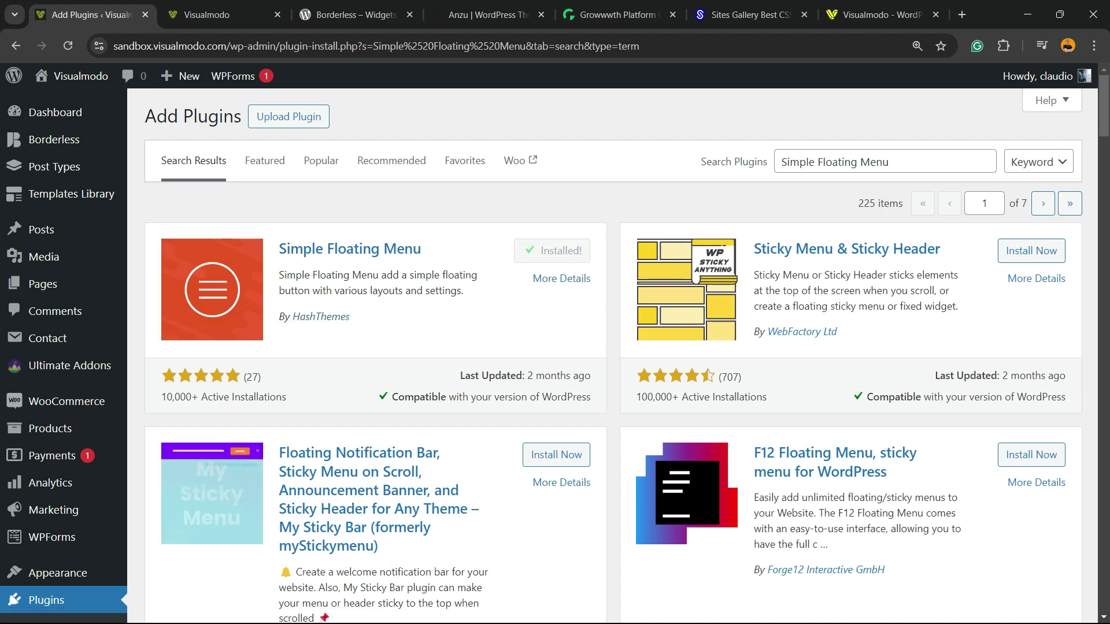
left_click(563, 250)
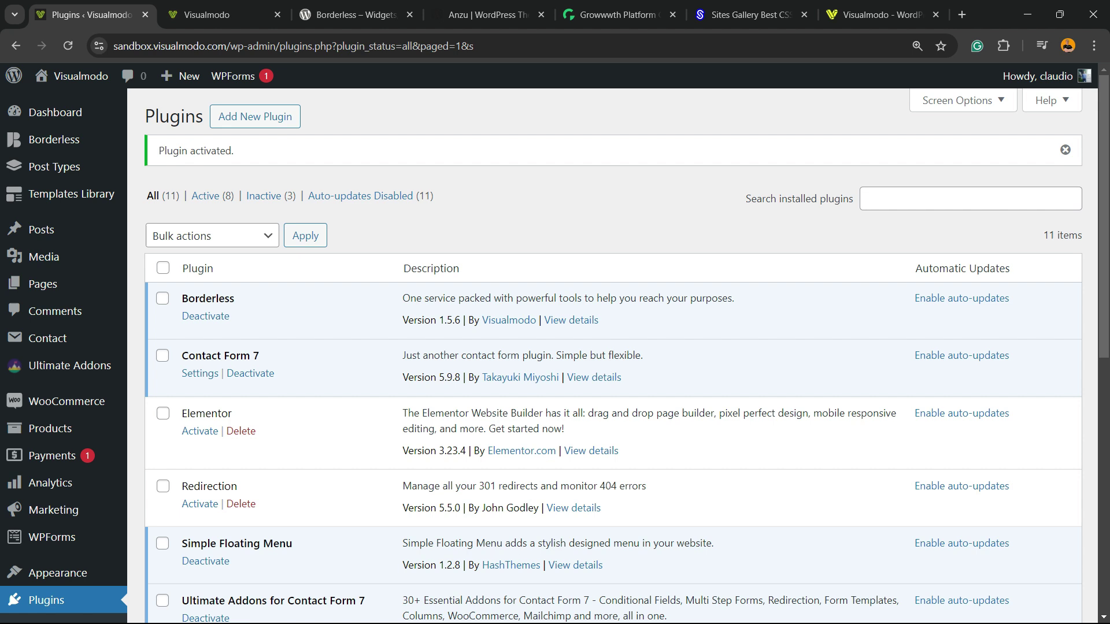
scroll(627, 355, "down", 5)
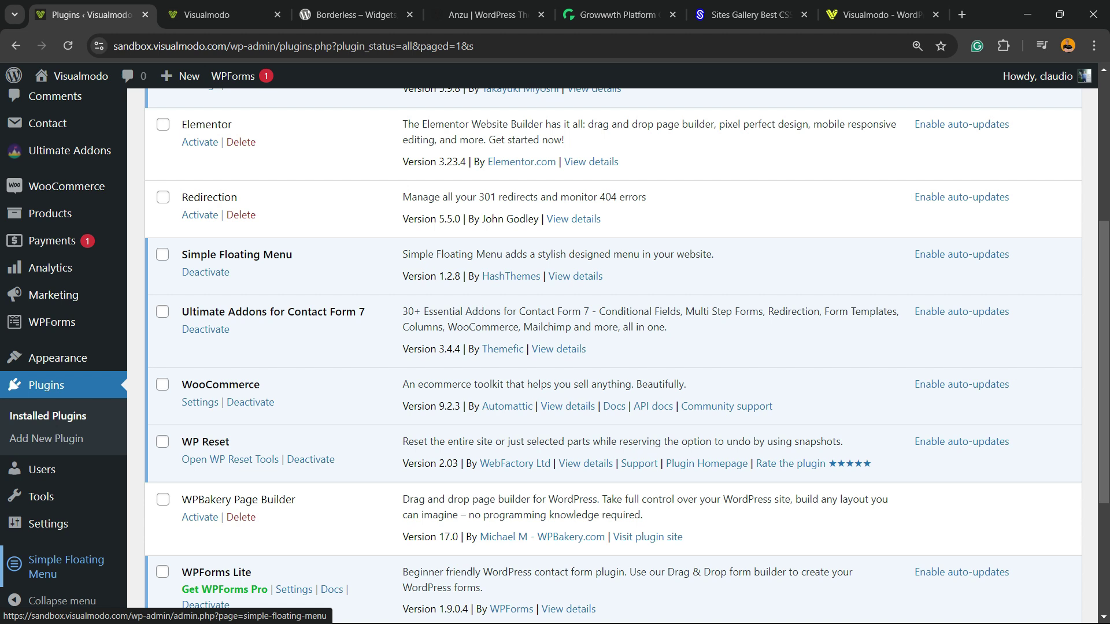
In Simple Floating Menu settings, switch 'Display Setting Button on Menu' to OFF.
left_click(66, 567)
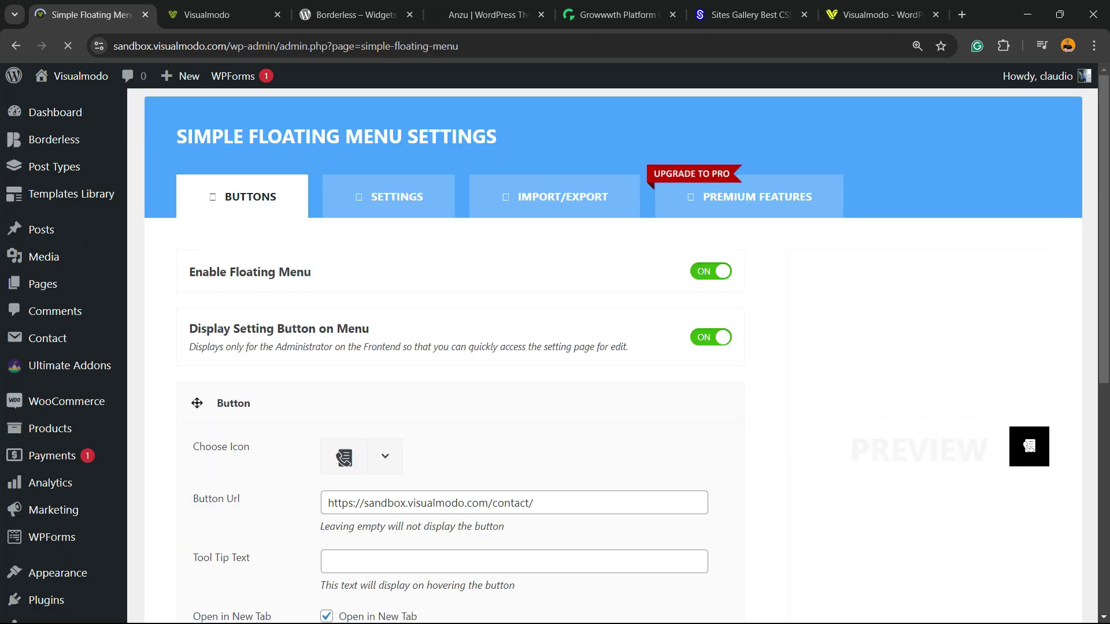
key("ctrl+plus")
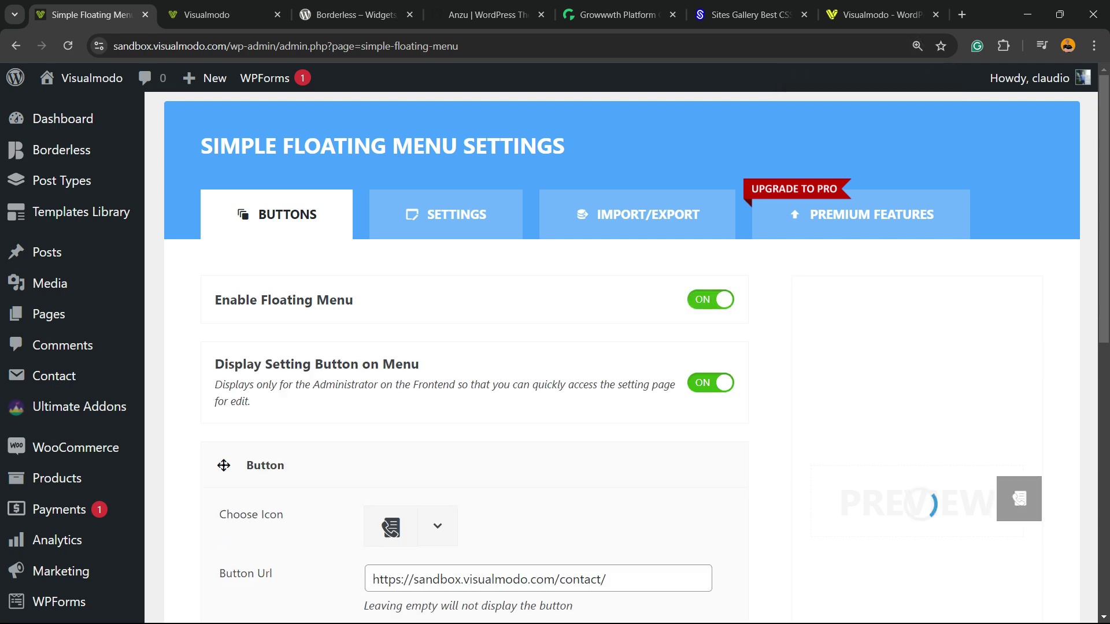
left_click(711, 383)
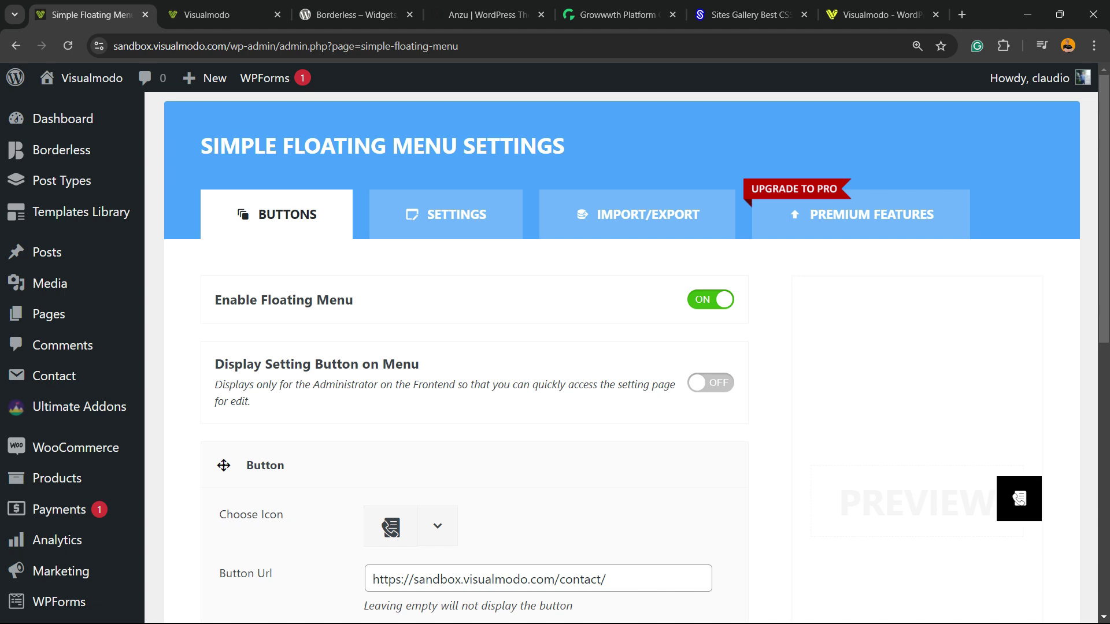
double_click(434, 385)
scroll(434, 385, "down", 3)
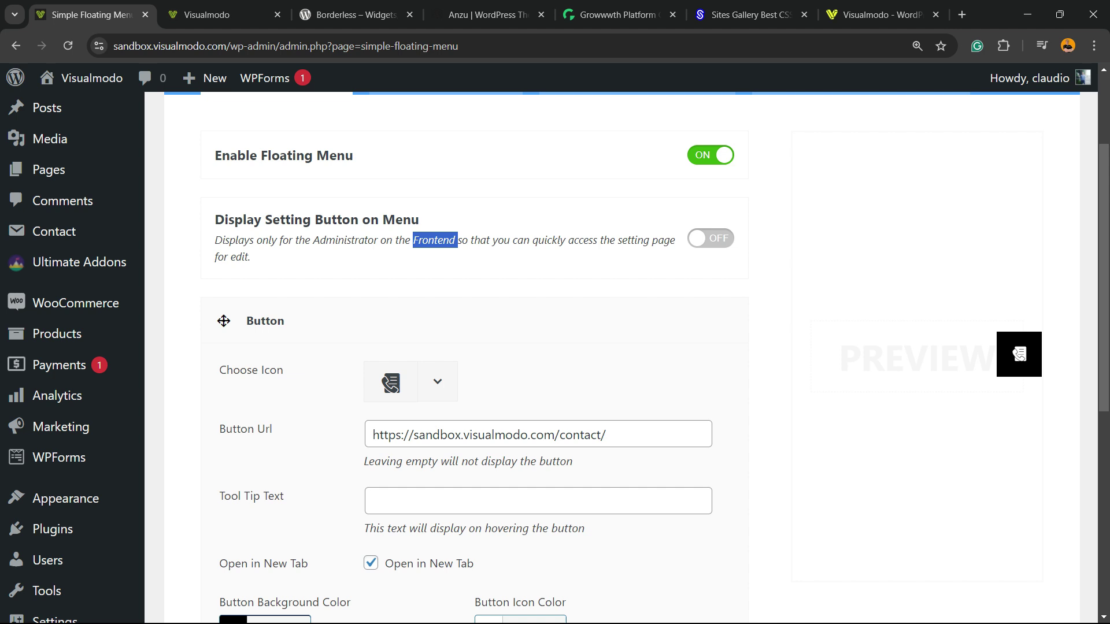
Filter the icon choices by 'contact' and keep the contact icon for the first button.
left_click(437, 382)
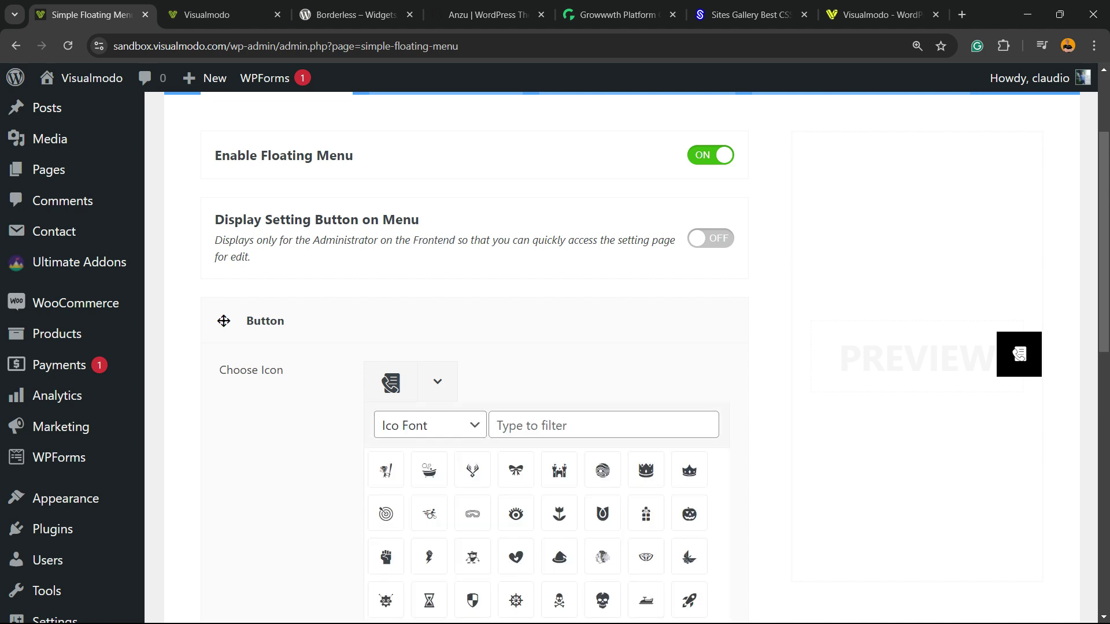
left_click(555, 426)
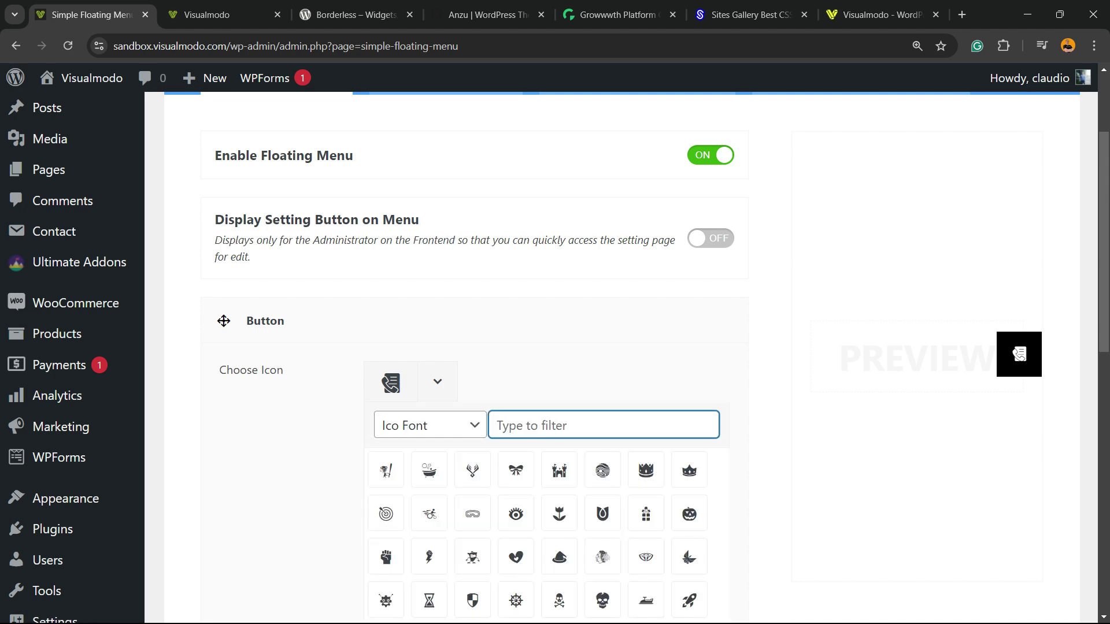
type("contact")
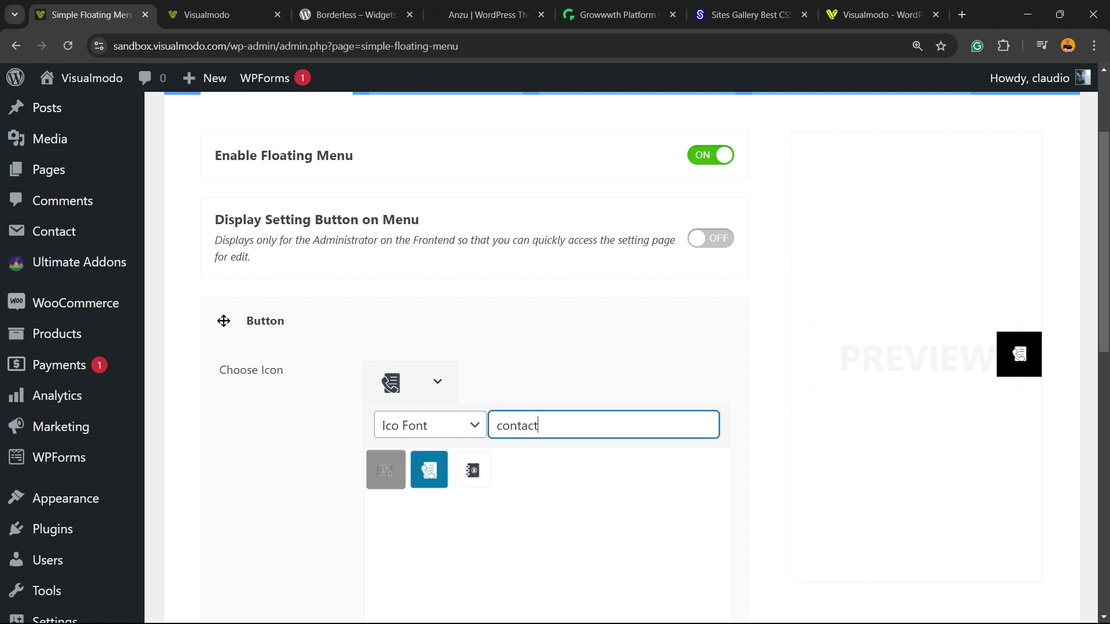
left_click(429, 470)
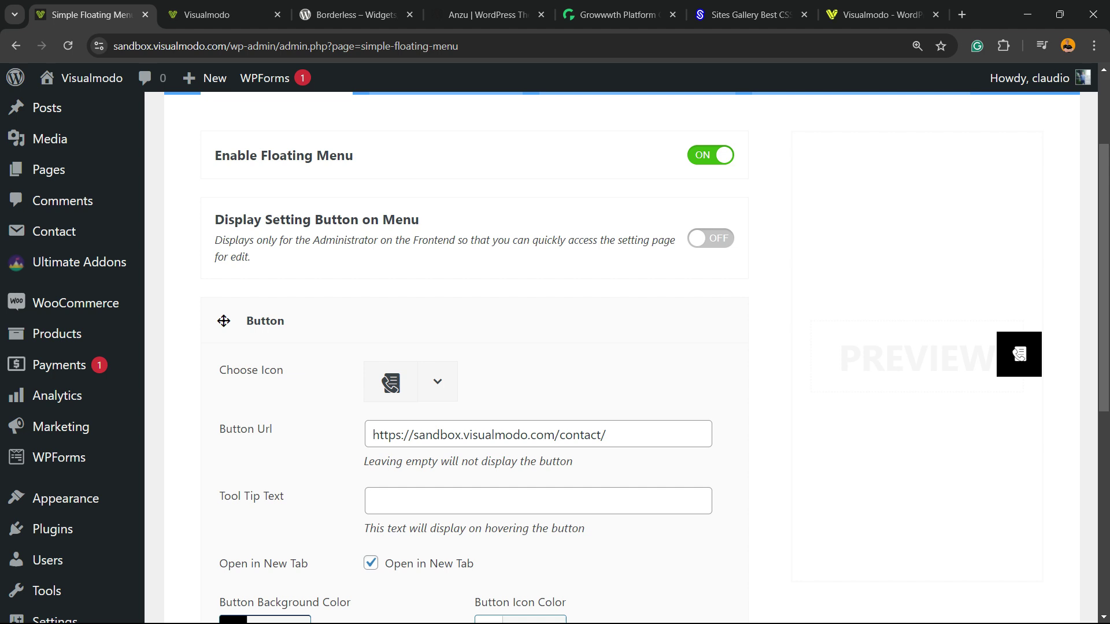
left_click(403, 434)
key("ctrl+a")
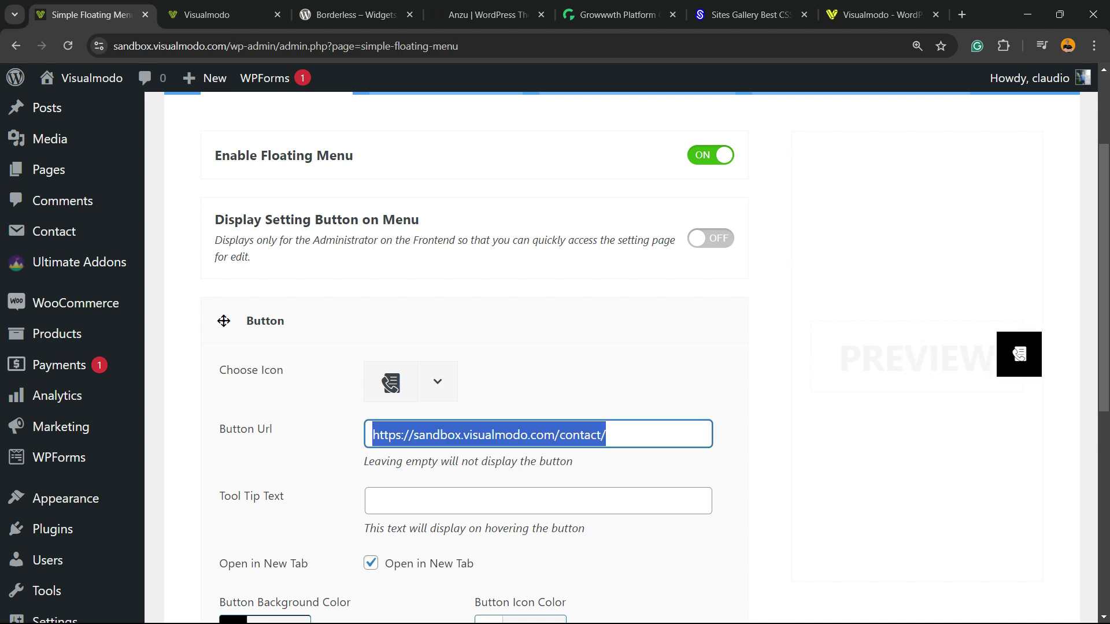
key("ctrl+Tab")
left_click(552, 180)
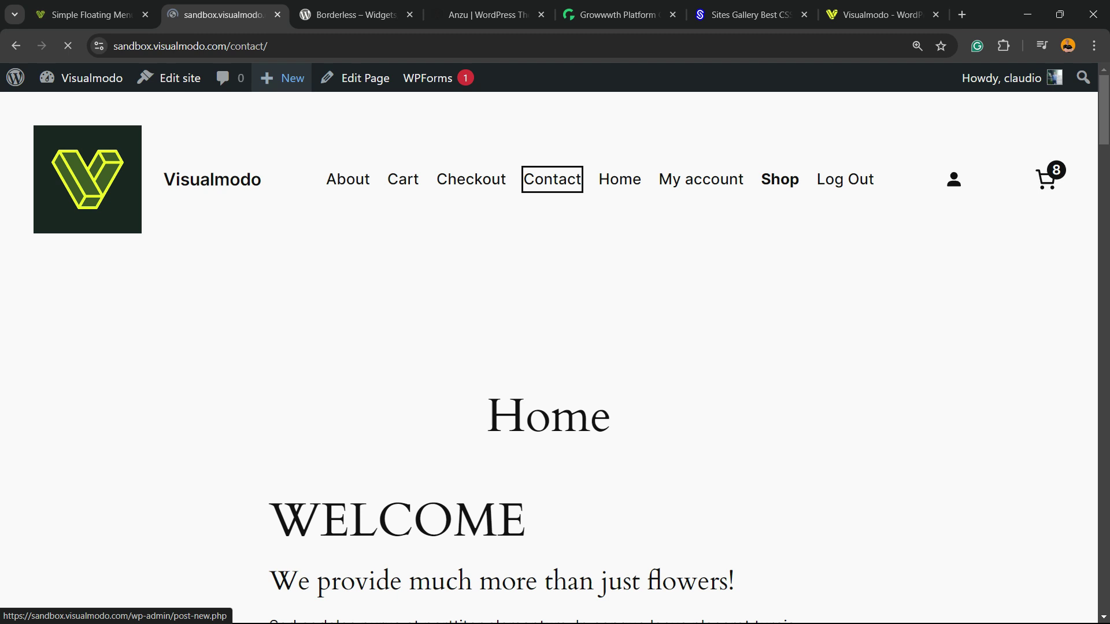
left_click(254, 46)
key("ctrl+c")
key("ctrl+shift+Tab")
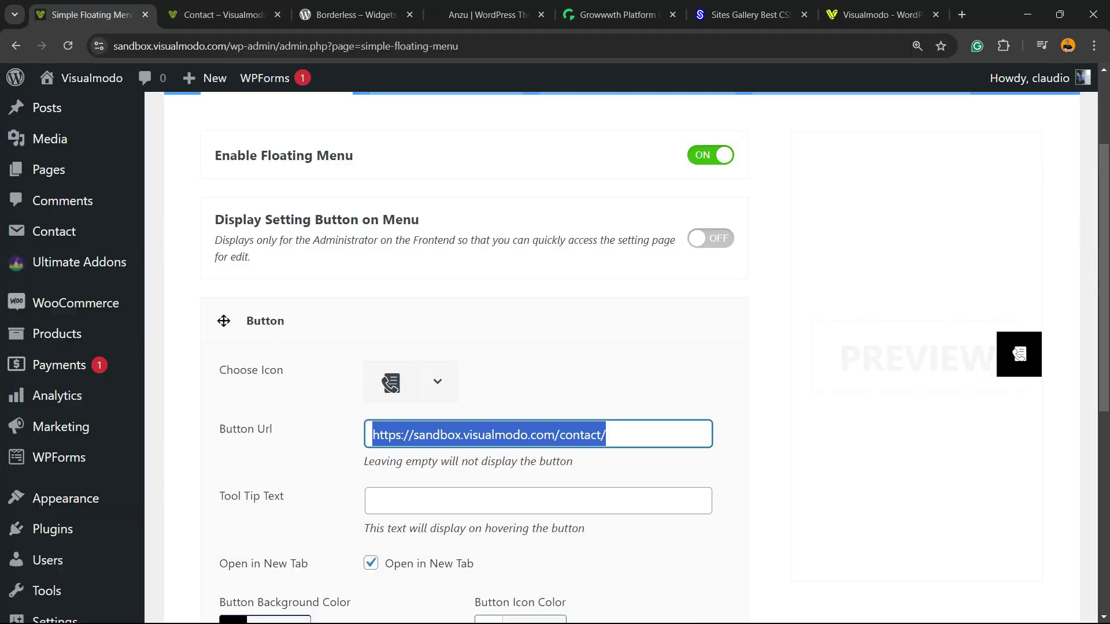
key("ctrl+v")
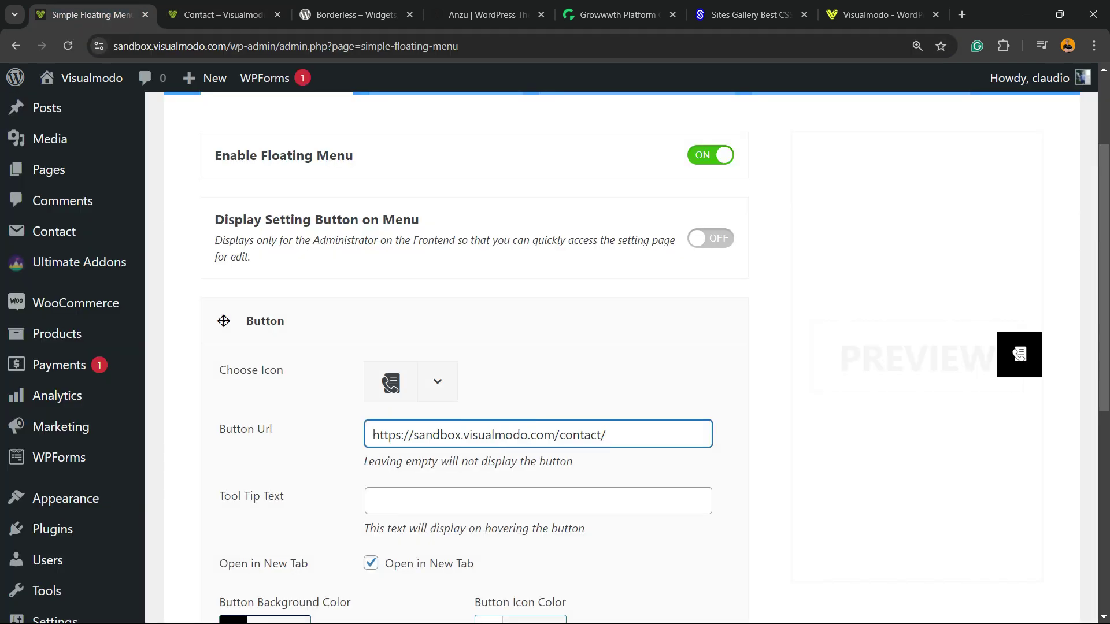
Give the contact button the tooltip text 'contact us'.
scroll(622, 358, "down", 2)
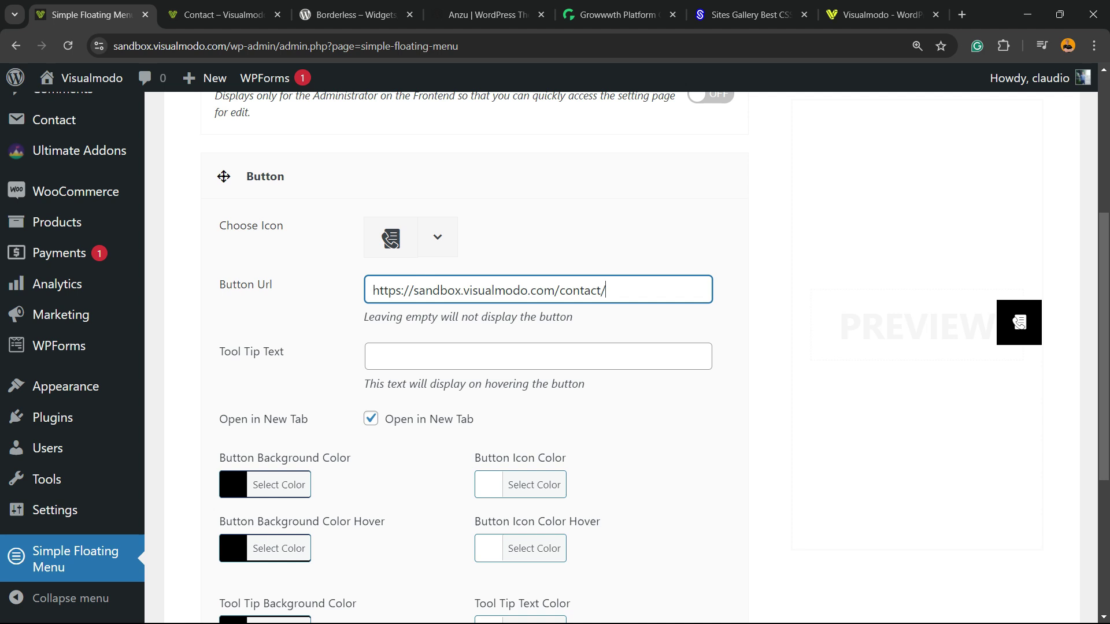
double_click(580, 290)
key("ctrl+c")
left_click(555, 356)
key("ctrl+v")
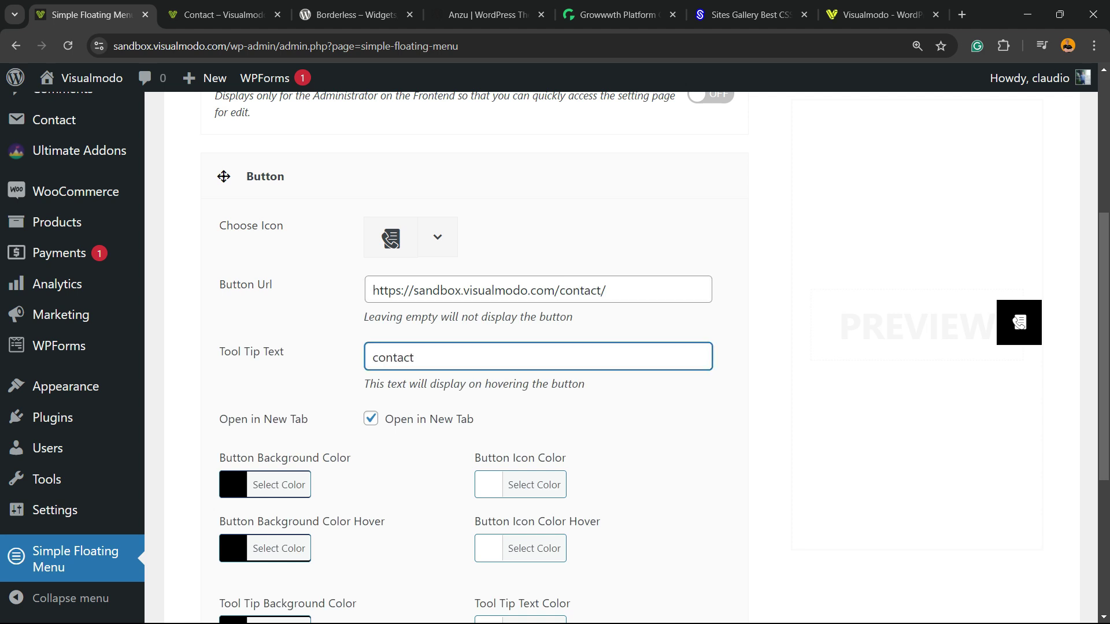
type("i")
type("u")
left_click(456, 352)
type("s")
left_click_drag(219, 419, 309, 419)
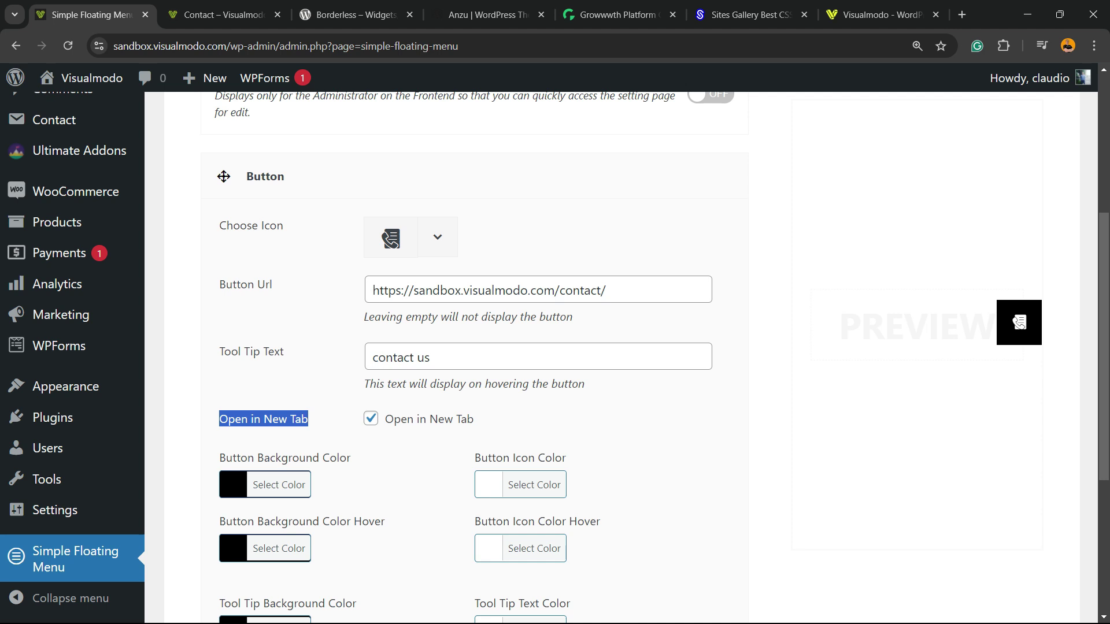
Set the contact button's hover background colour to blue #1e73be.
scroll(474, 347, "down", 2)
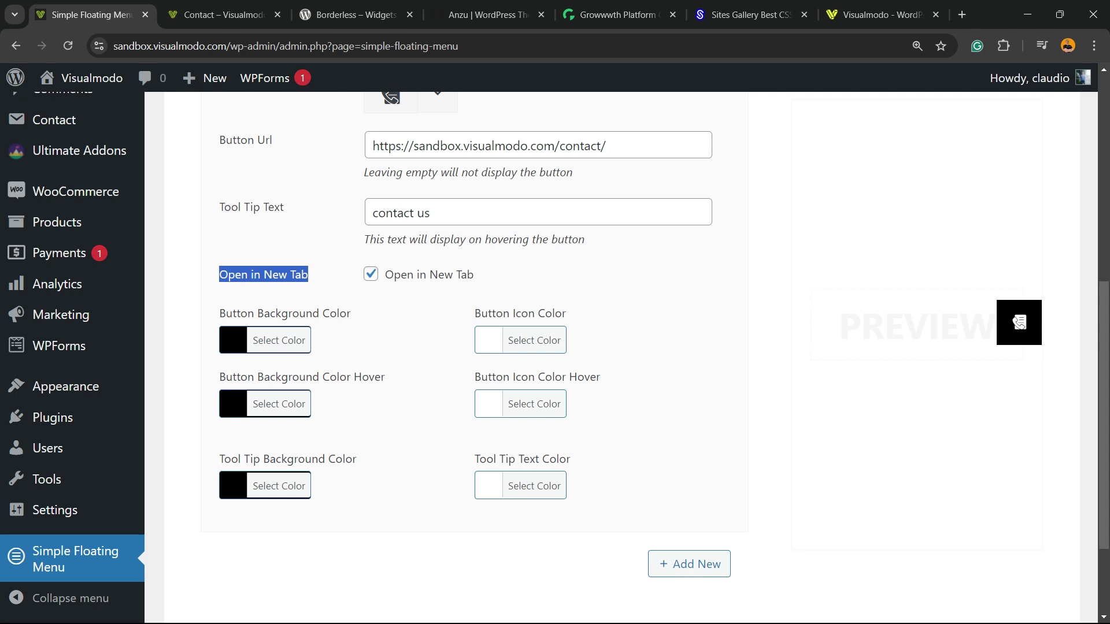
left_click(271, 403)
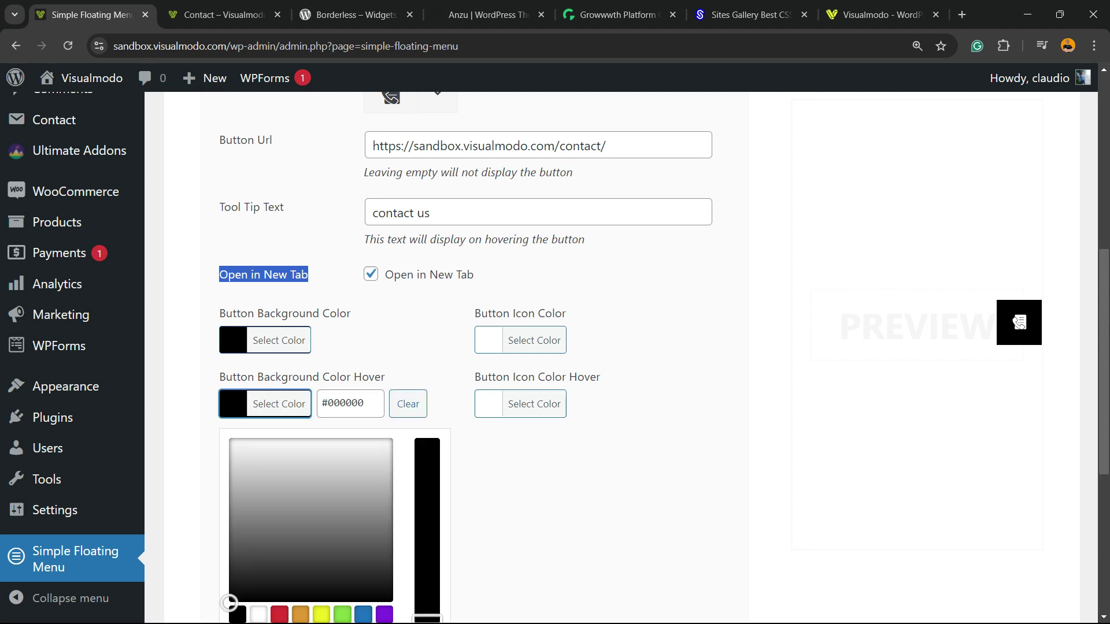
left_click(362, 614)
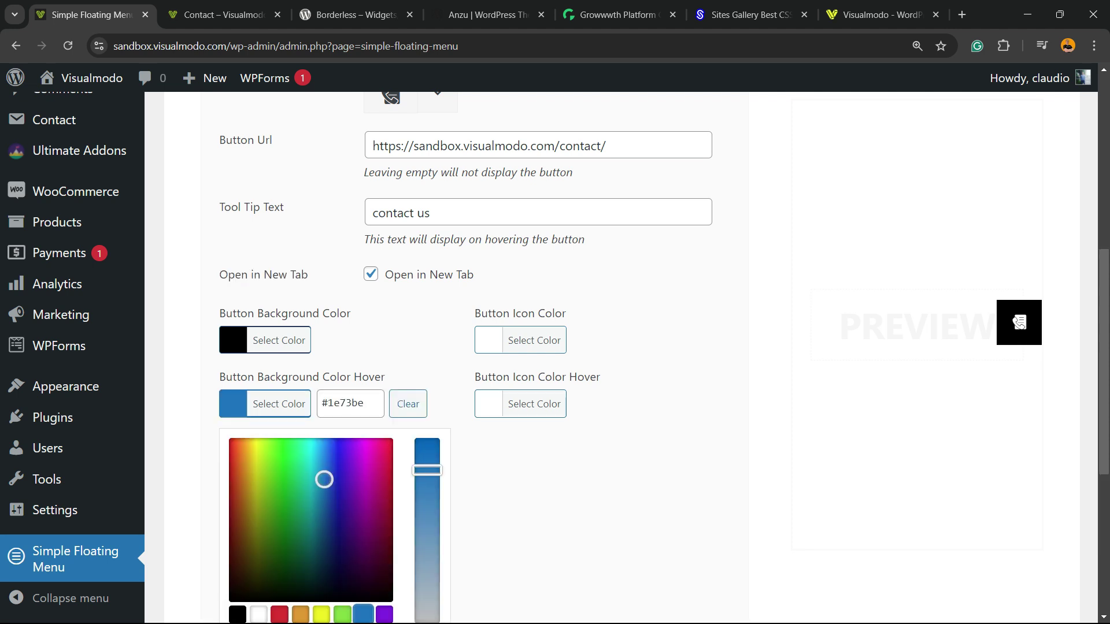
left_click(577, 497)
scroll(621, 347, "down", 2)
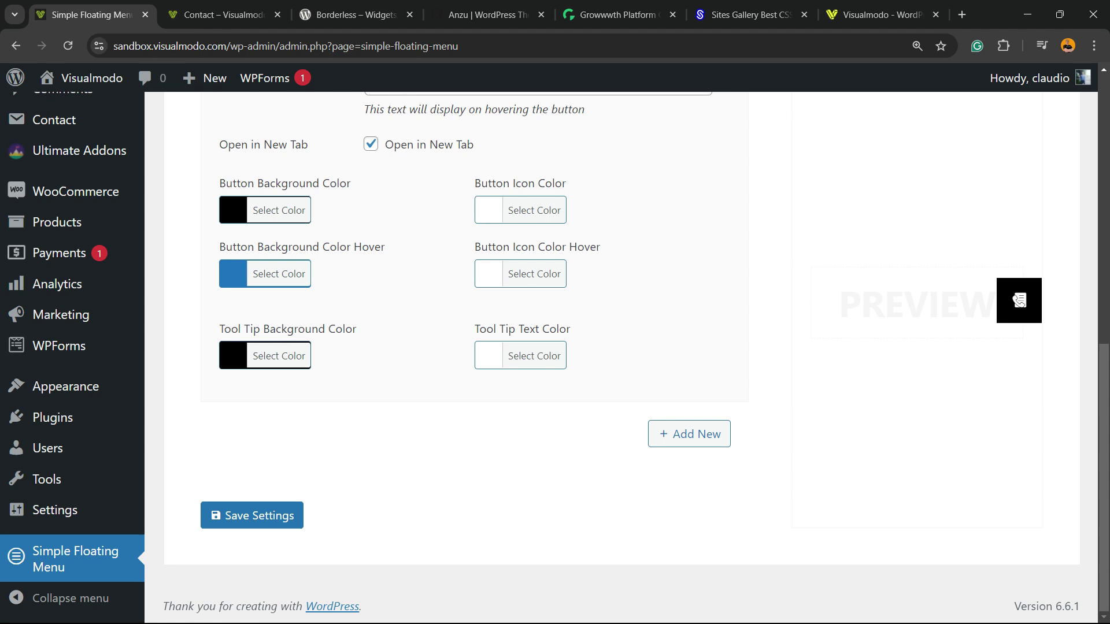
Save the settings, reload the live Contact page to see the button, then return to settings.
left_click(252, 515)
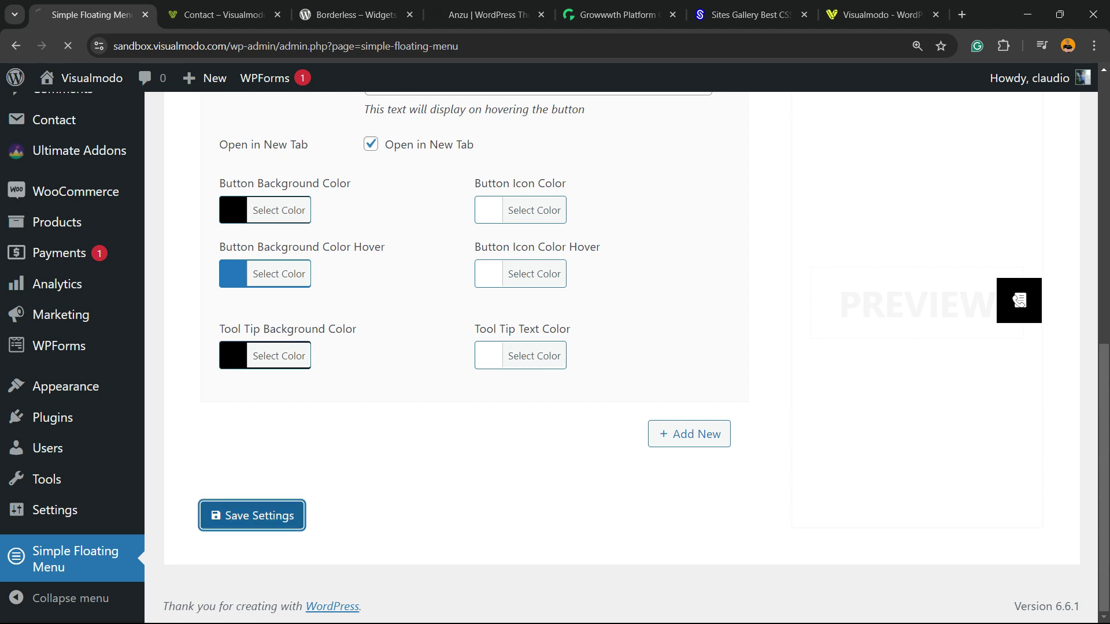
key("ctrl+Tab")
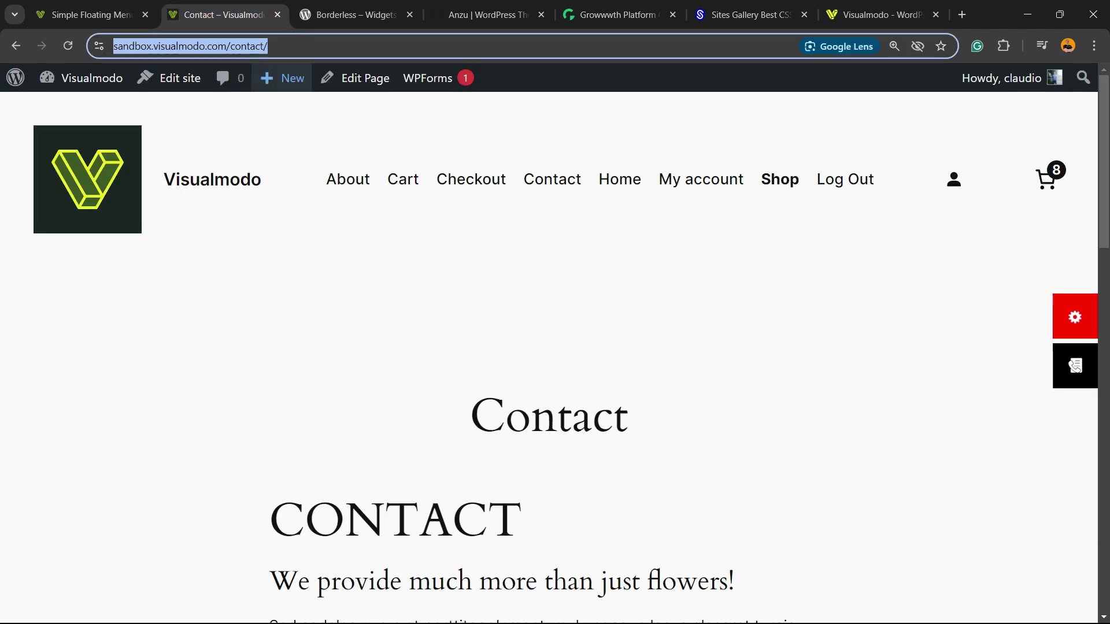
key("F5")
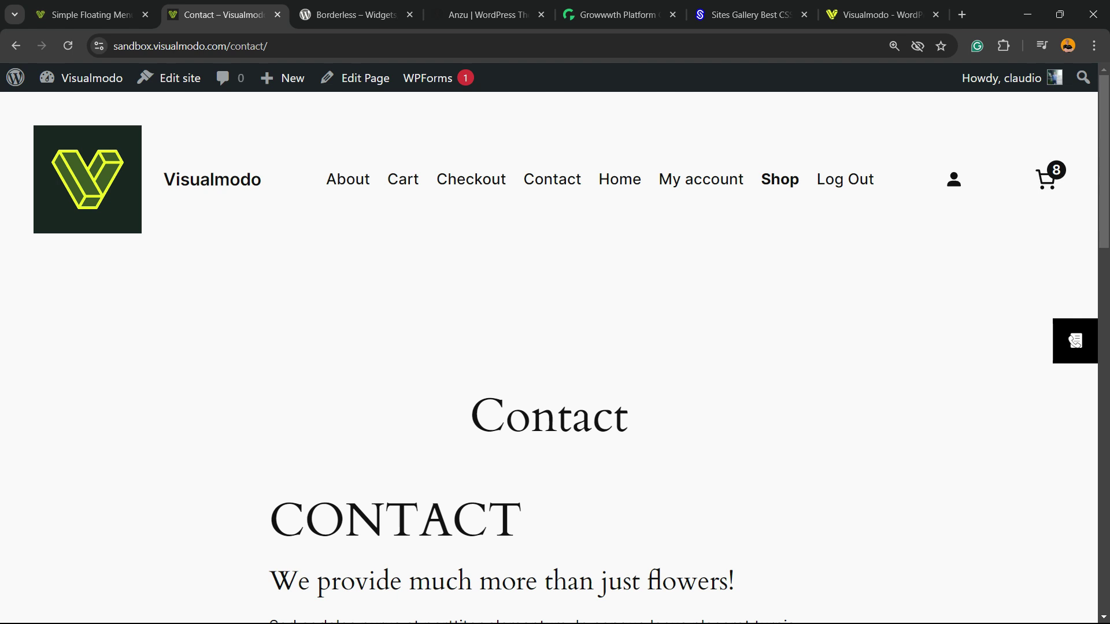
left_click(93, 15)
scroll(636, 358, "down", 10)
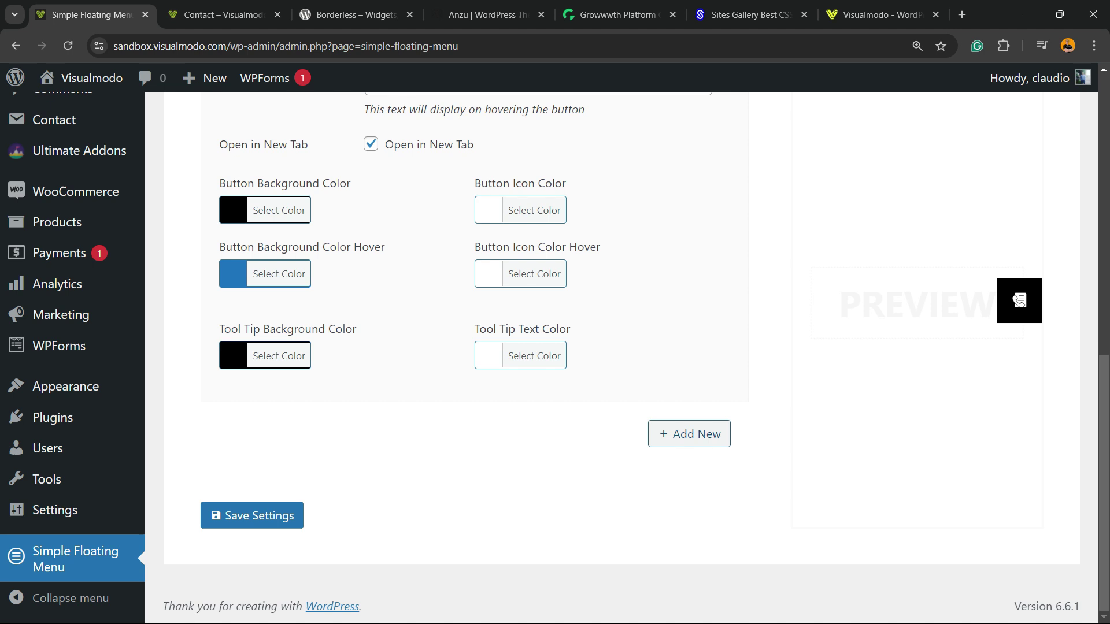
Add a new floating button and give it the cart icon found by filtering 'shop'.
left_click(688, 434)
scroll(689, 434, "down", 3)
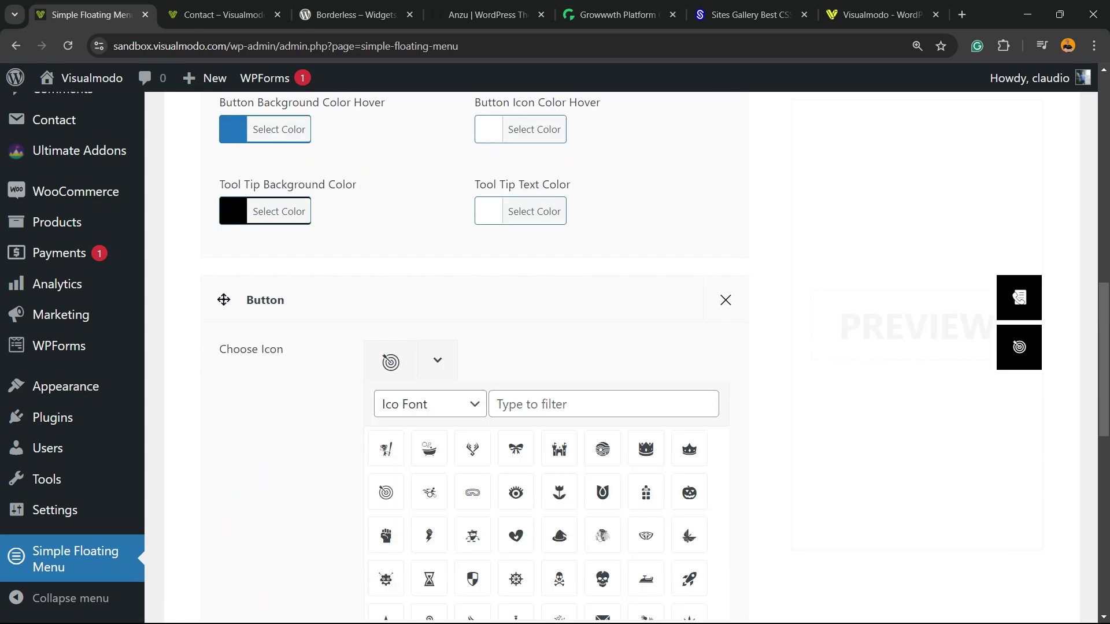
type("sh")
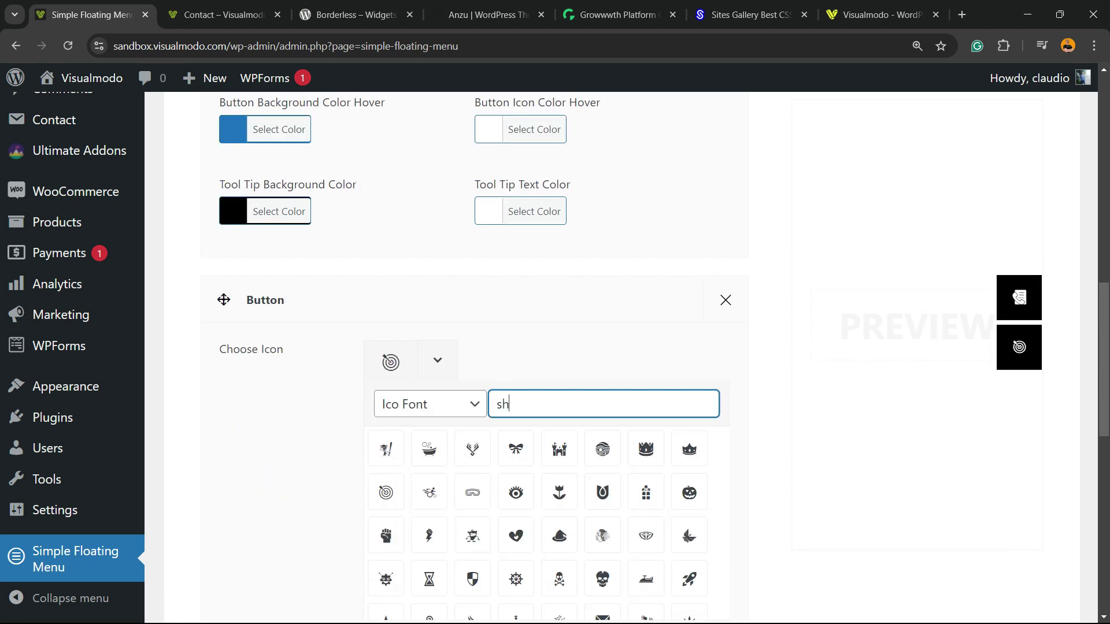
type("op")
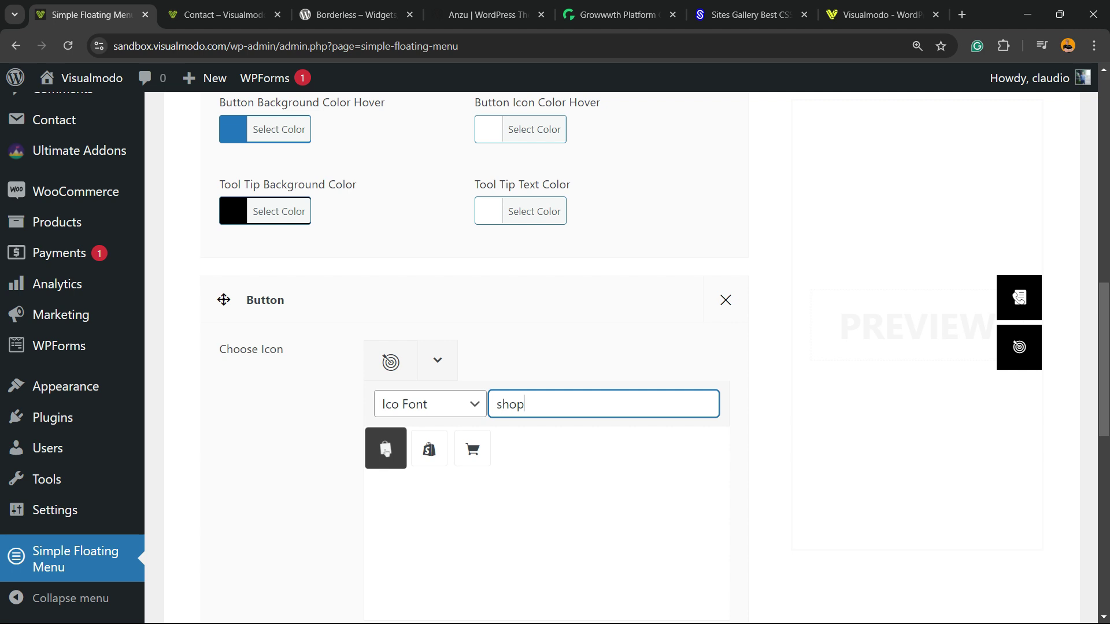
left_click(472, 449)
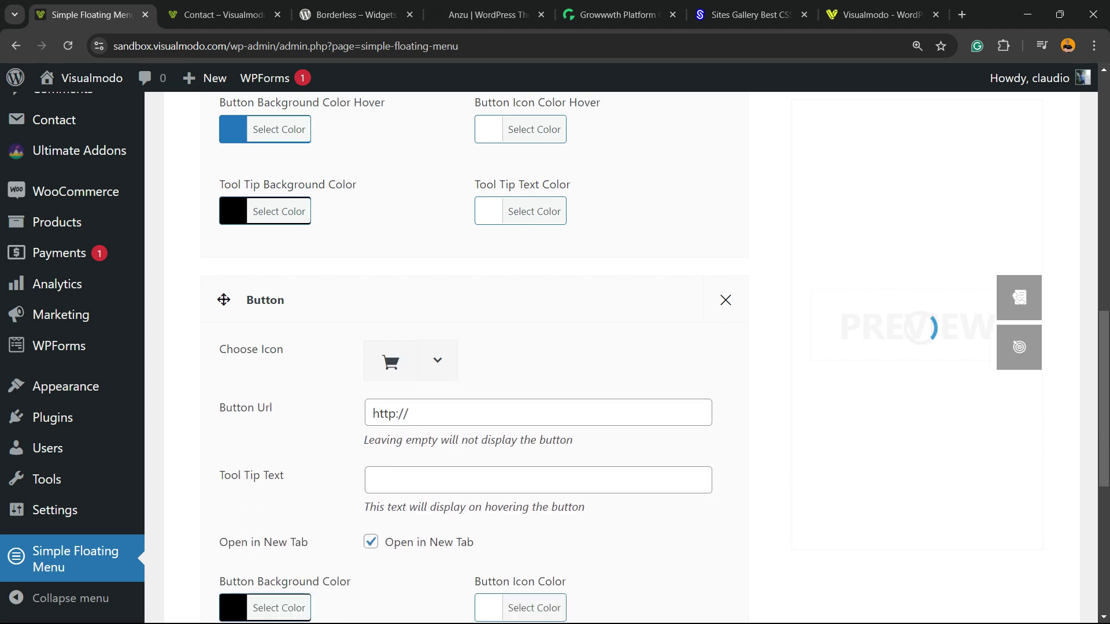
Link the new button to the site's Shop page URL and set its tooltip to 'shop'.
left_click(225, 15)
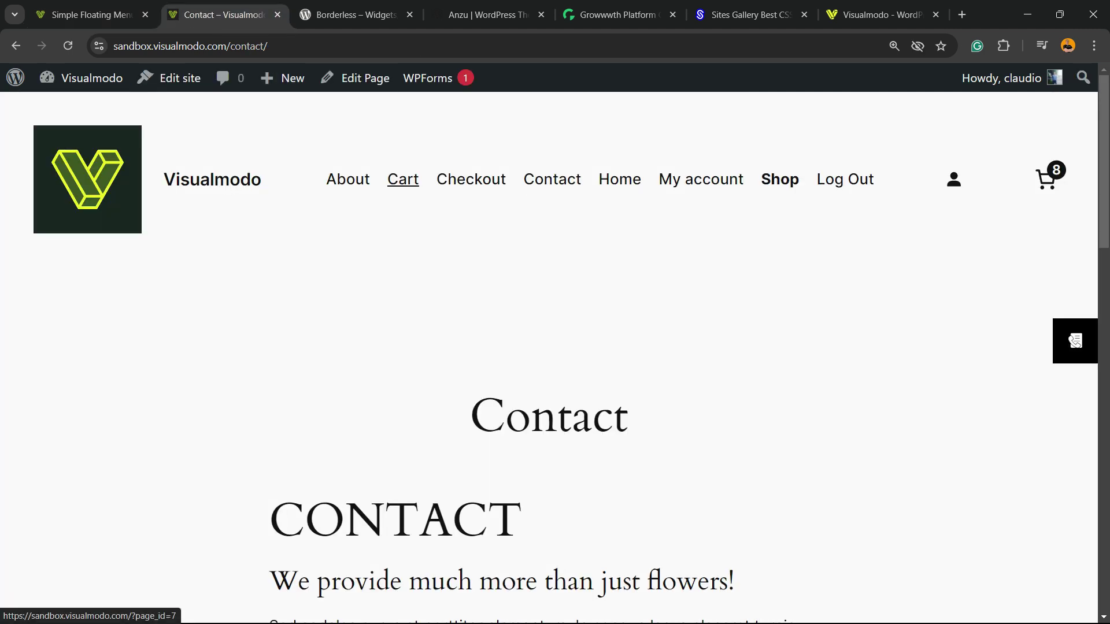
left_click(780, 180)
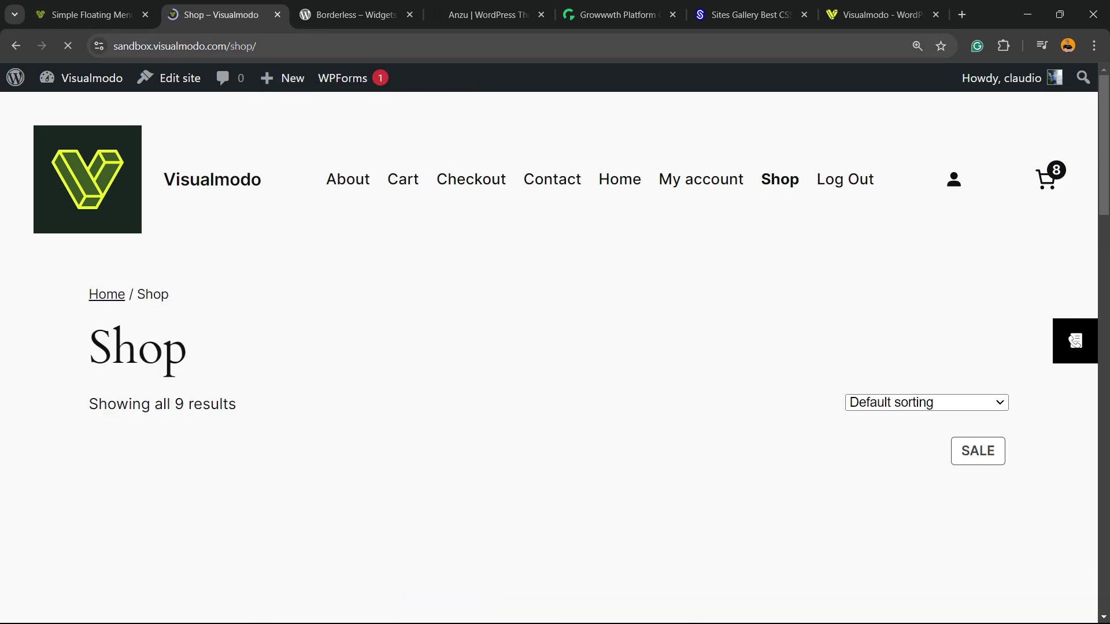
left_click(191, 45)
key("ctrl+c")
left_click(92, 15)
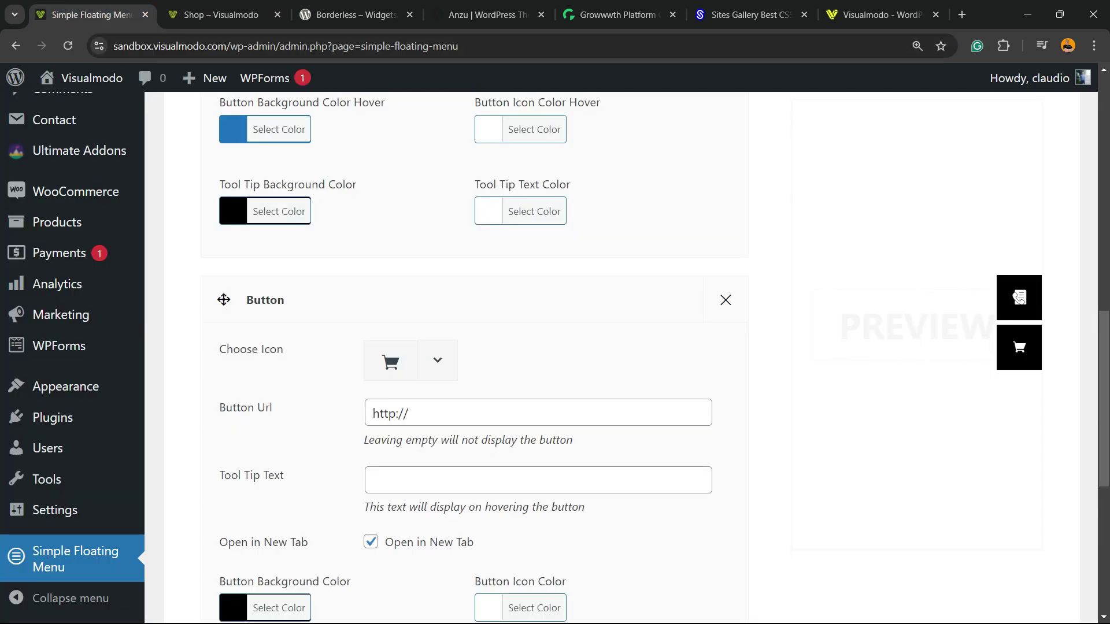
left_click(471, 413)
key("ctrl+a")
key("ctrl+v")
scroll(555, 347, "down", 2)
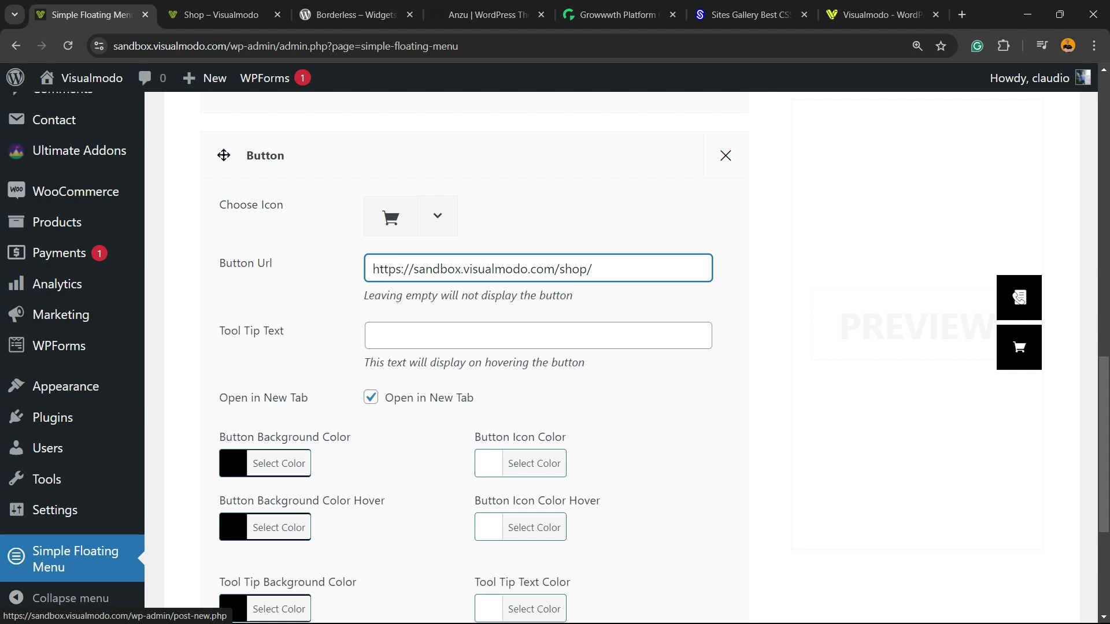
key("Tab")
type("shop")
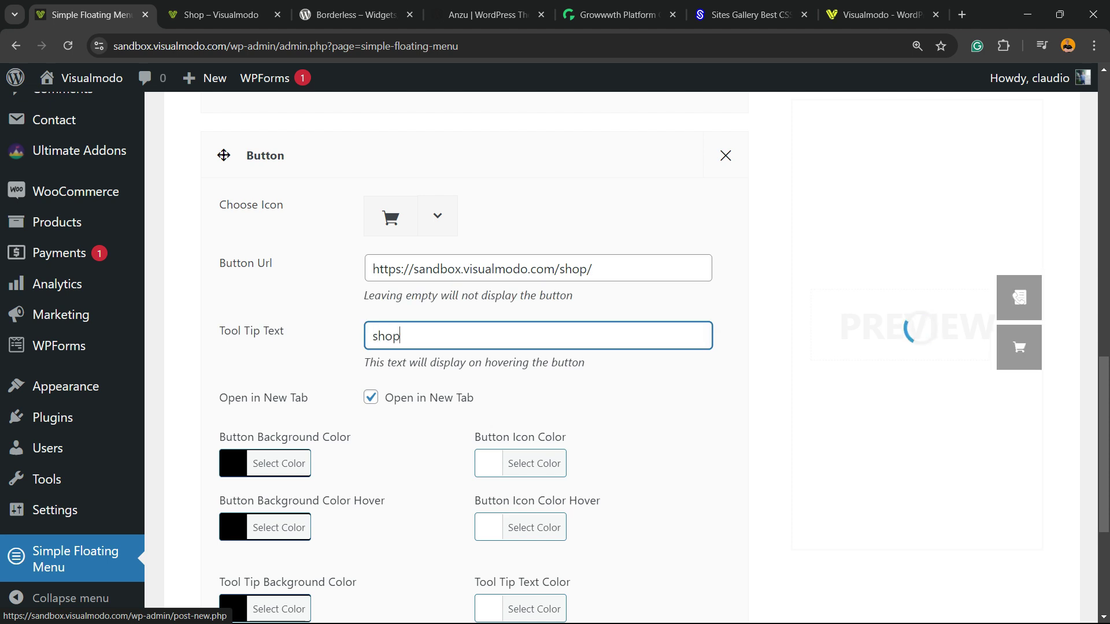
Give the cart button a purple hover background and save the settings.
scroll(555, 347, "down", 2)
left_click(265, 383)
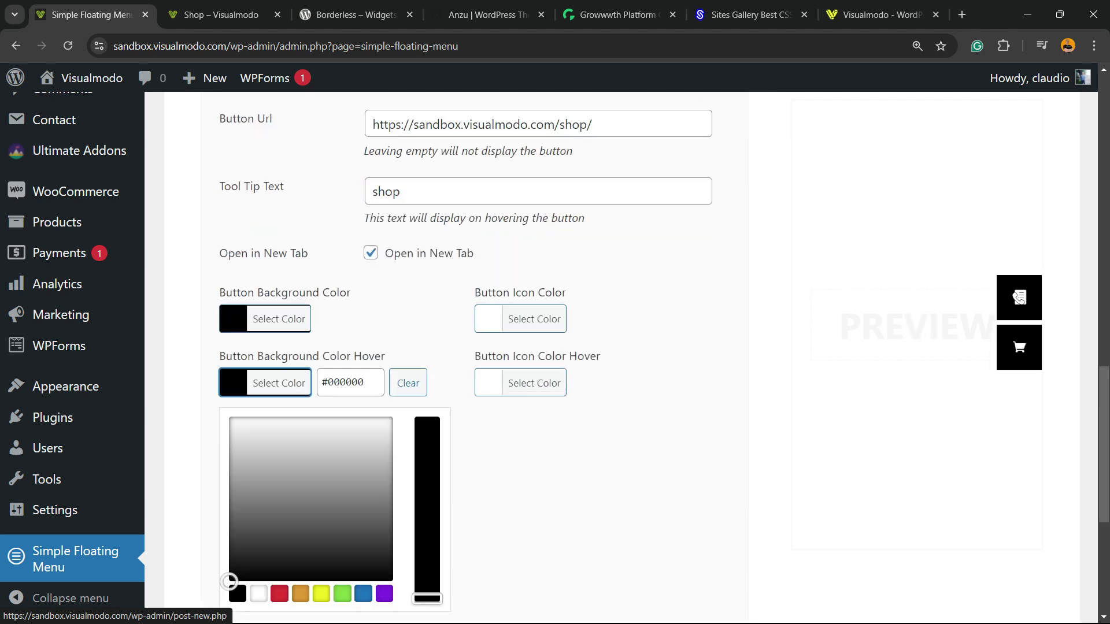
left_click(384, 594)
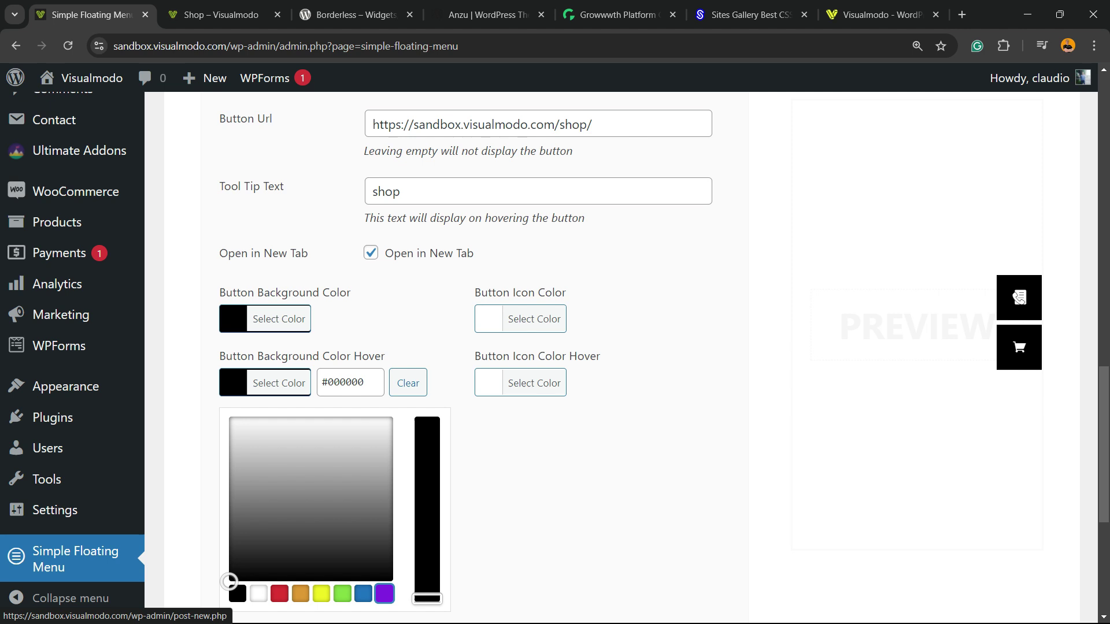
left_click(555, 474)
scroll(555, 473, "down", 2)
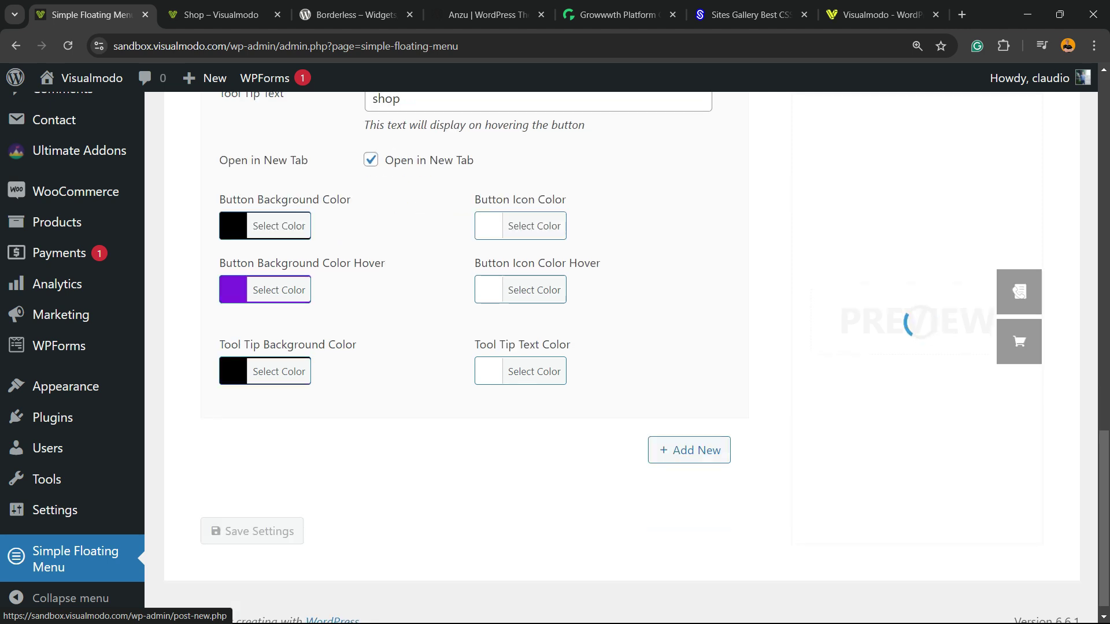
left_click(252, 515)
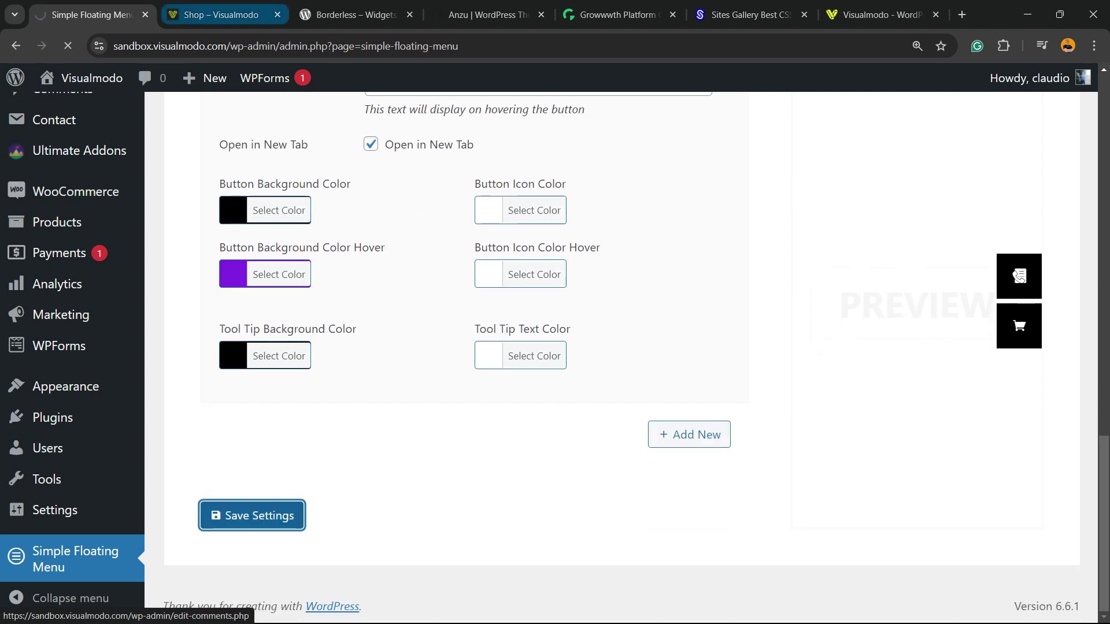
Reload the live Shop page to view both floating buttons, then go back to the settings.
left_click(221, 15)
left_click(220, 46)
key("Return")
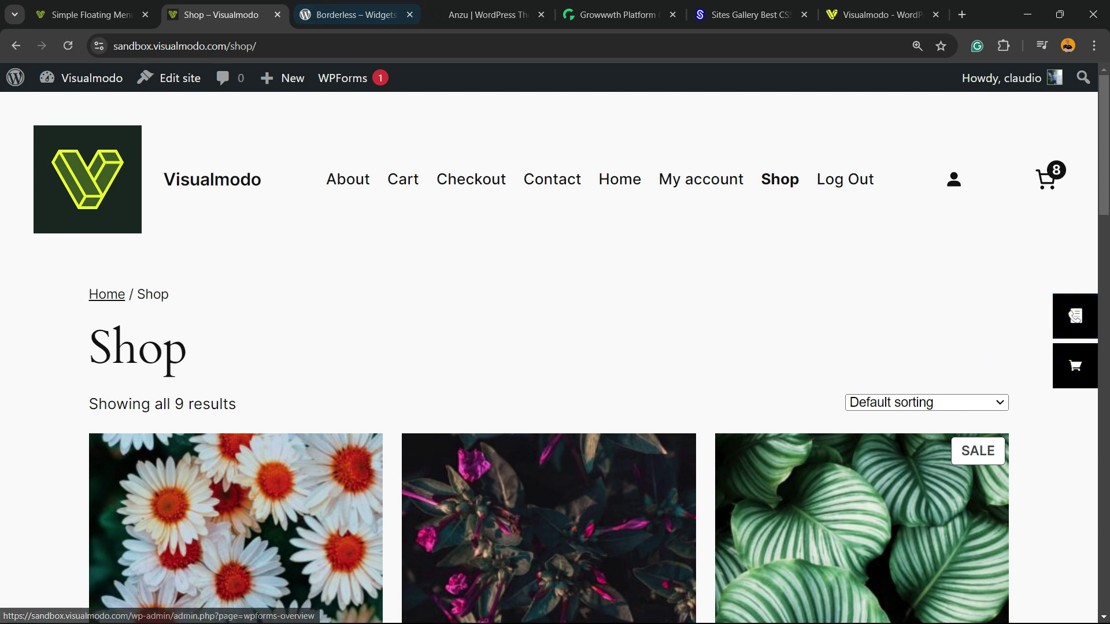
left_click(93, 15)
scroll(620, 358, "down", 1)
scroll(621, 347, "down", 11)
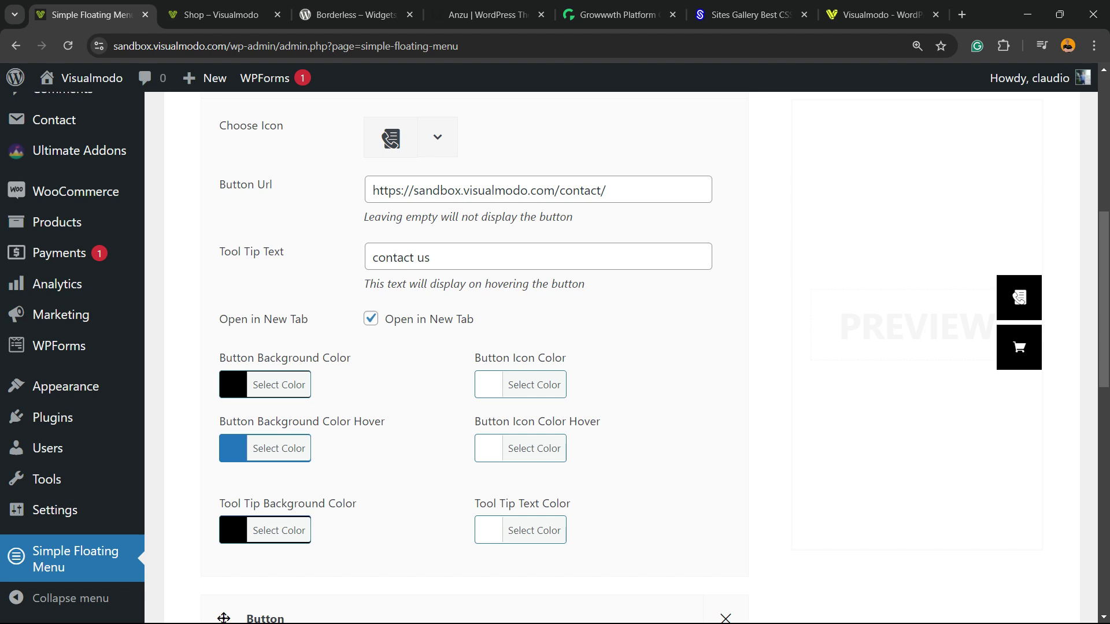
scroll(621, 347, "up", 7)
scroll(621, 347, "down", 14)
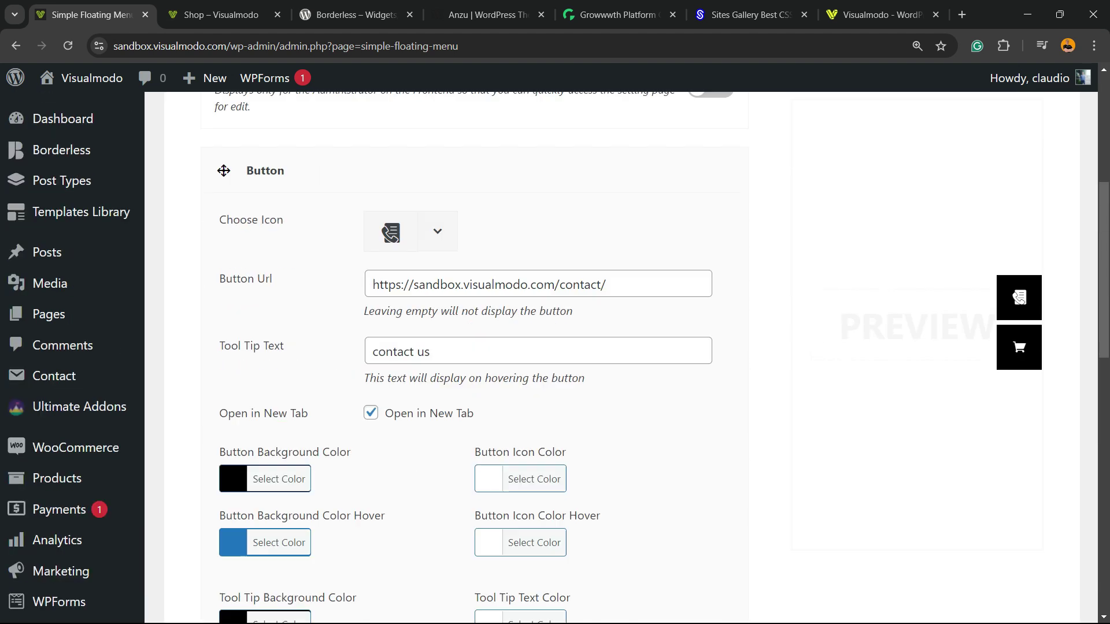
left_click(442, 216)
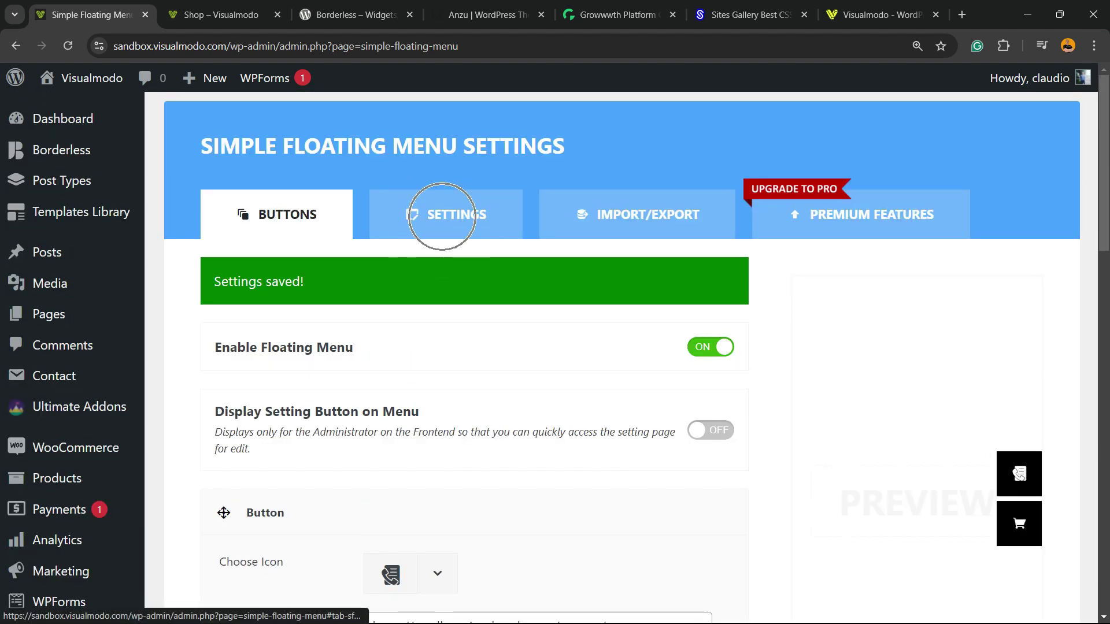
key("ctrl+plus")
key("ctrl+plus")
key("ctrl+plus")
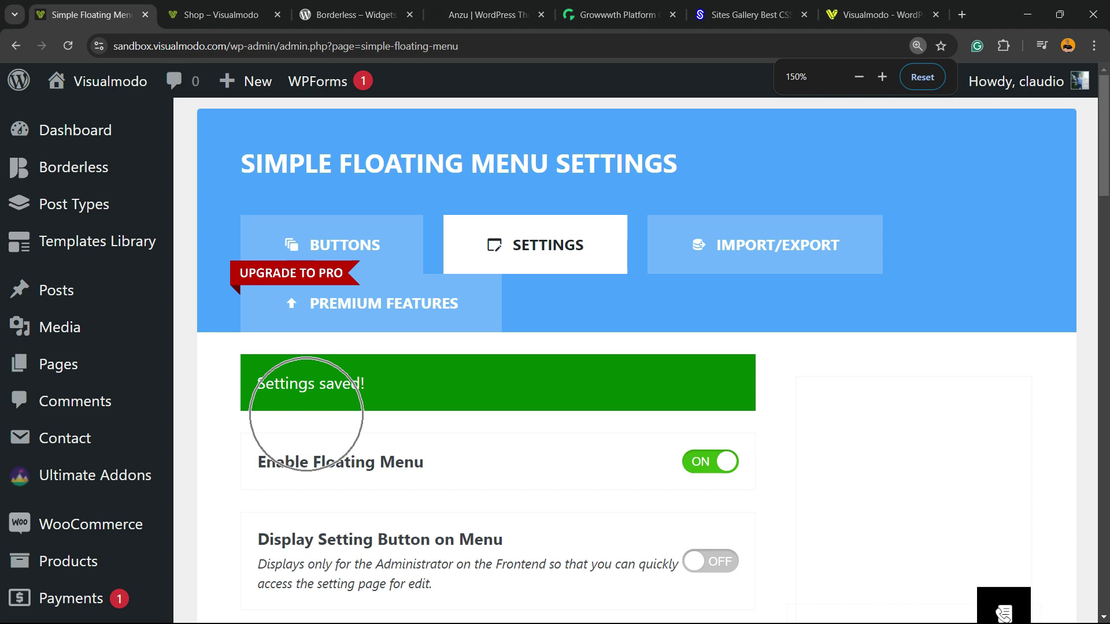
scroll(636, 359, "down", 2)
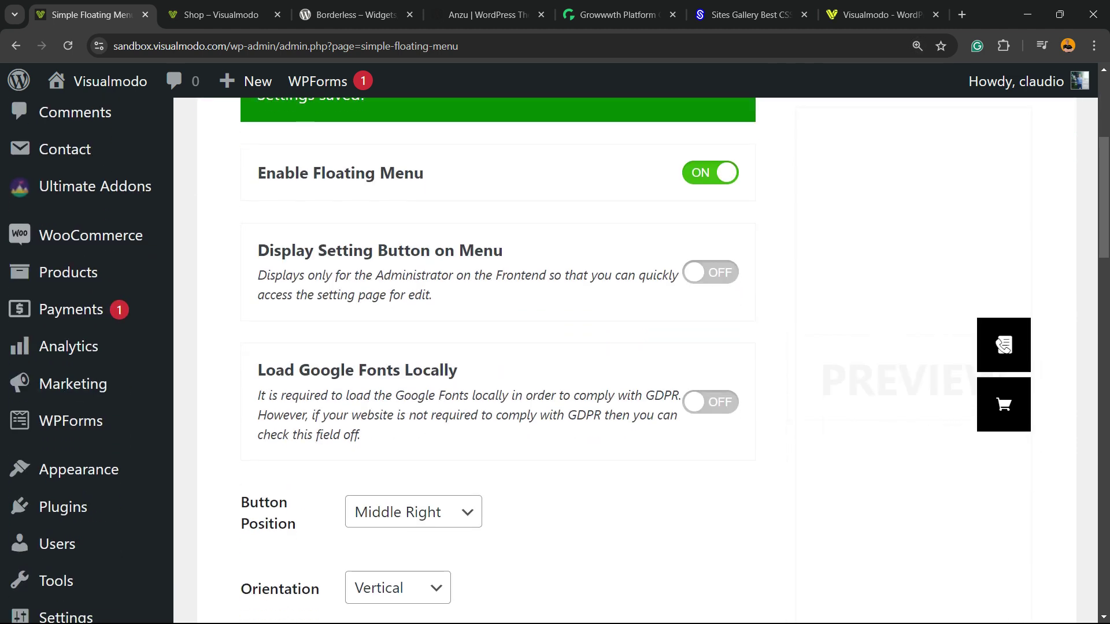
scroll(497, 358, "down", 2)
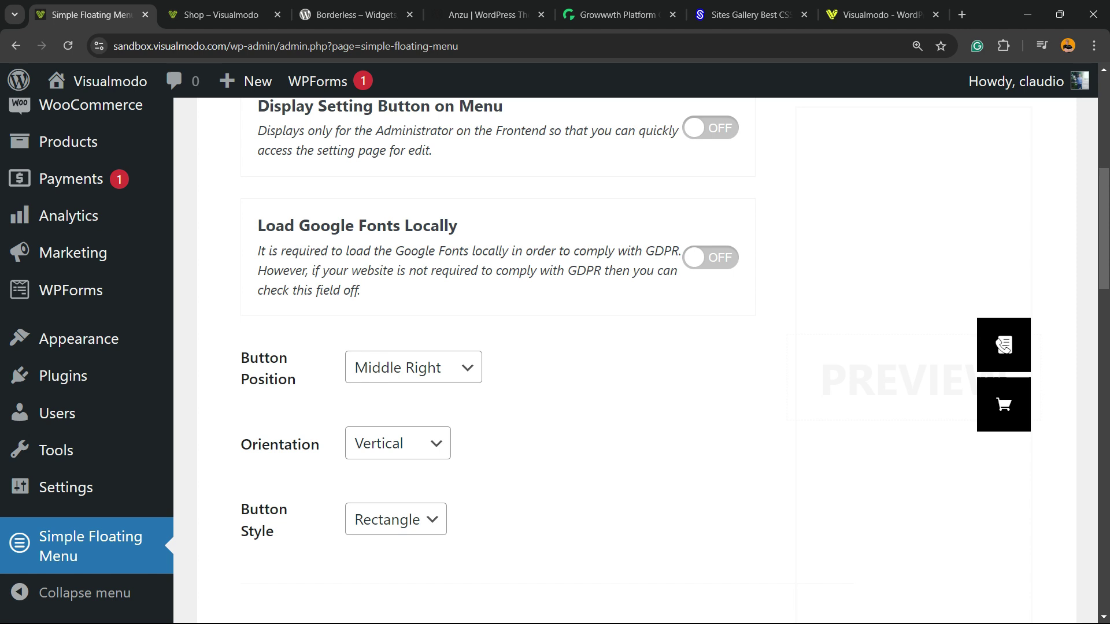
left_click(414, 367)
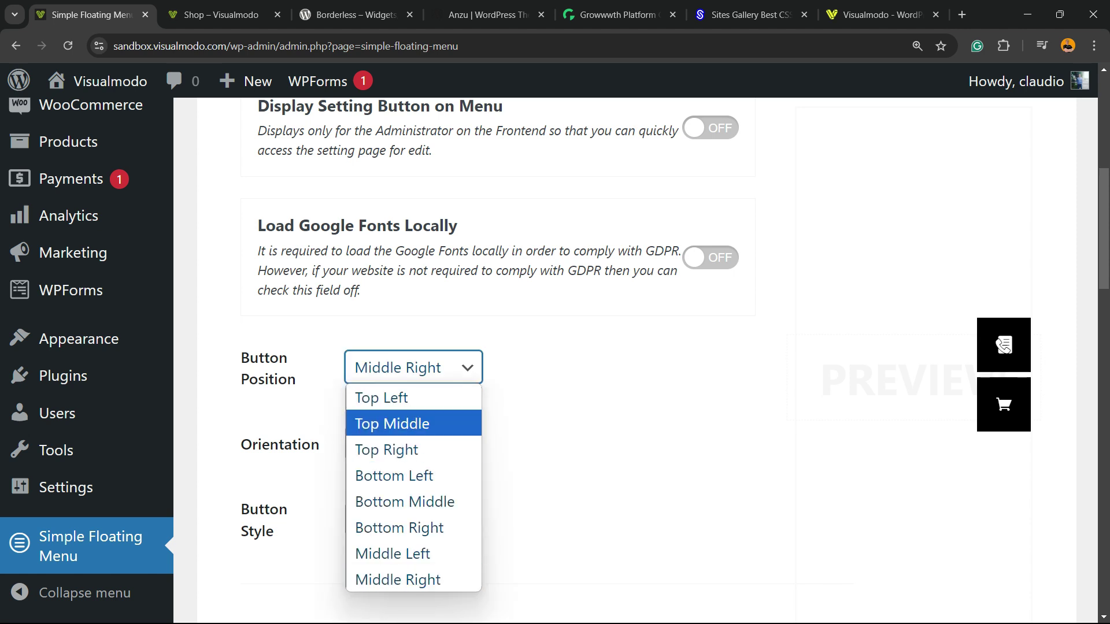
key("Escape")
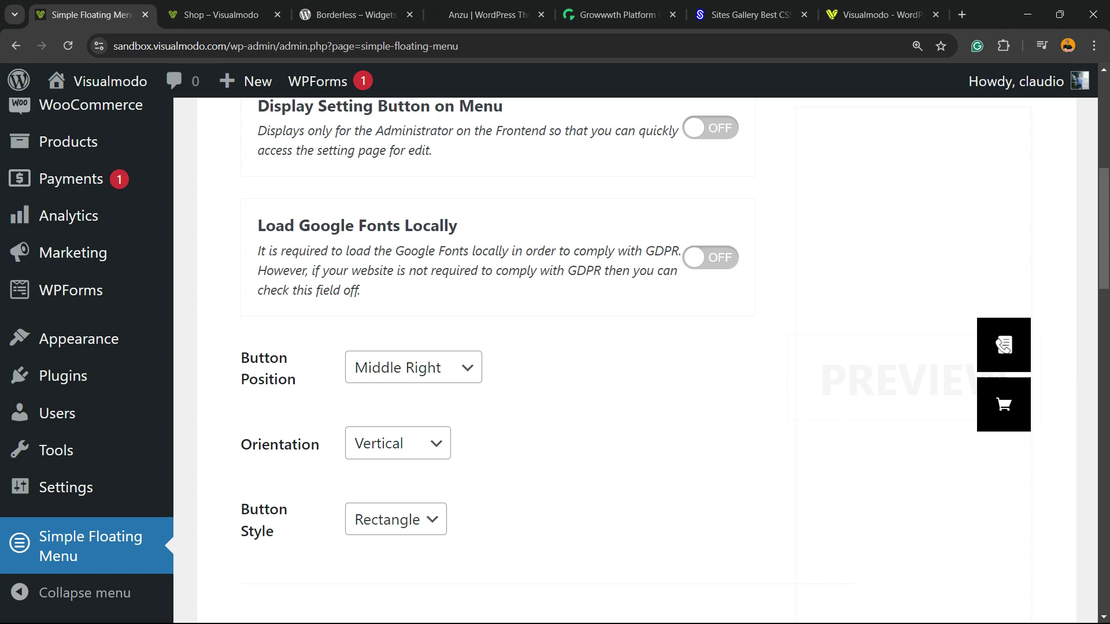
left_click(398, 443)
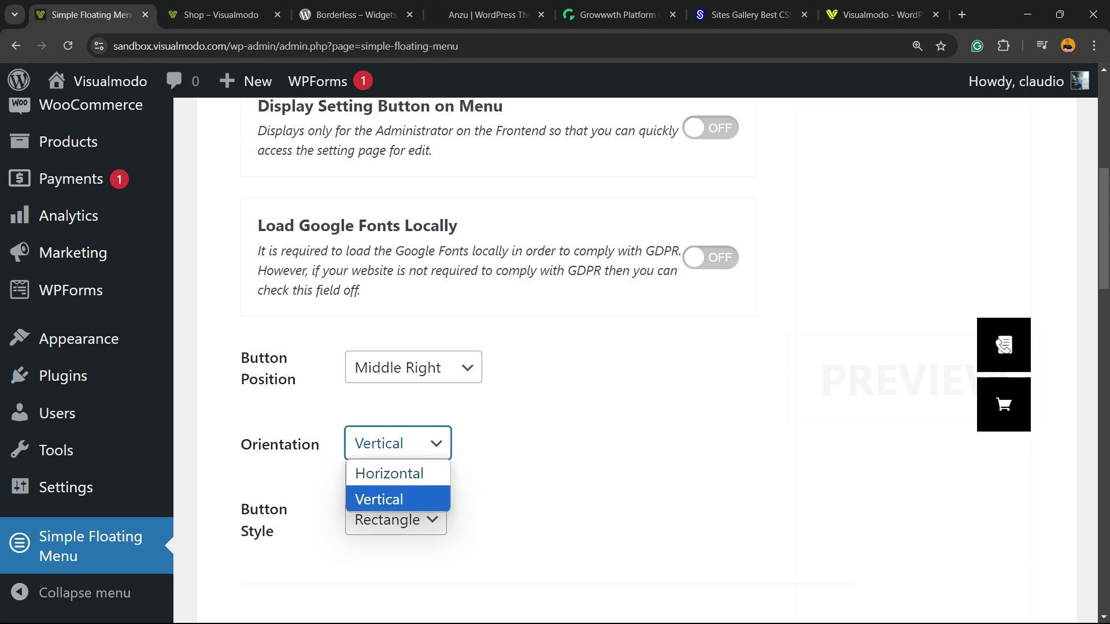
left_click(398, 499)
scroll(497, 404, "down", 2)
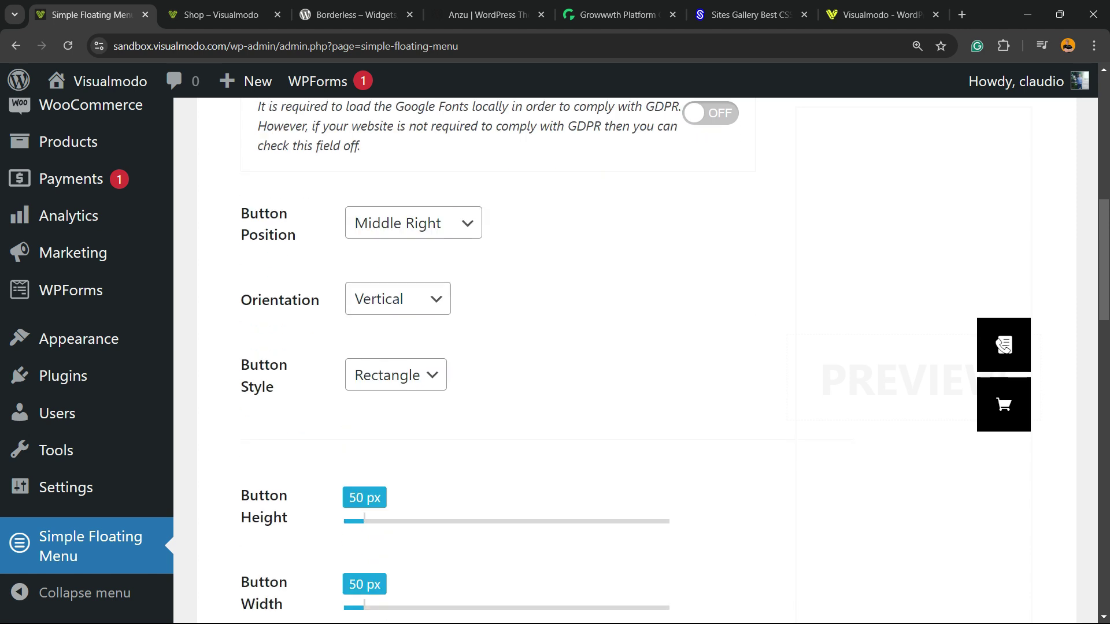
left_click(396, 375)
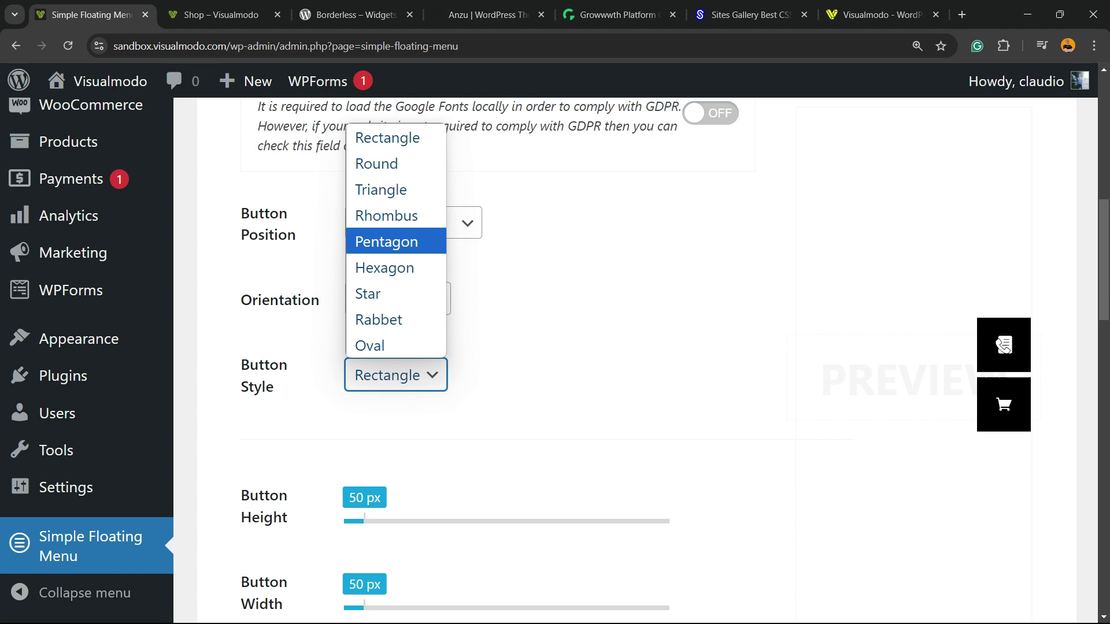
key("Down")
key("Down")
key("Down")
key("Down")
key("Down")
key("Up")
key("Down")
key("Down")
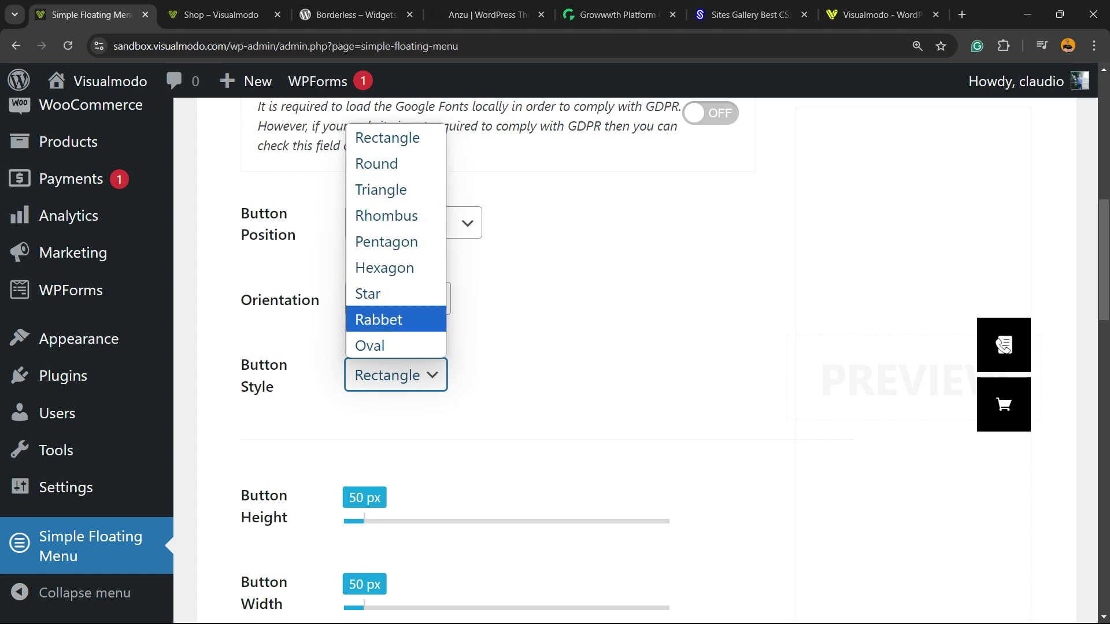
key("Escape")
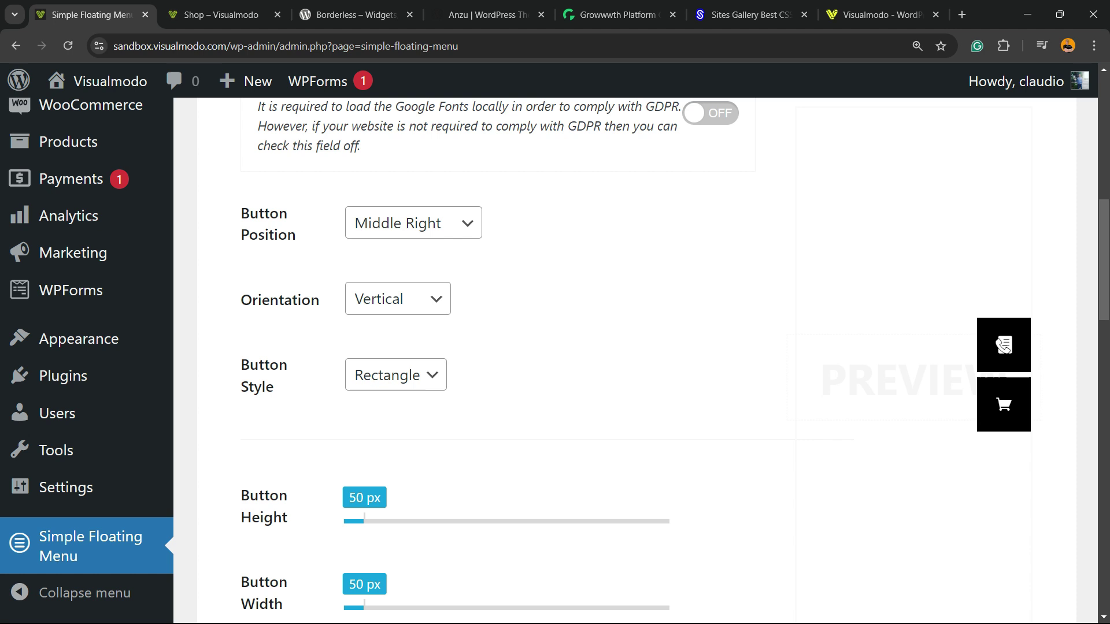
scroll(1003, 345, "down", 2)
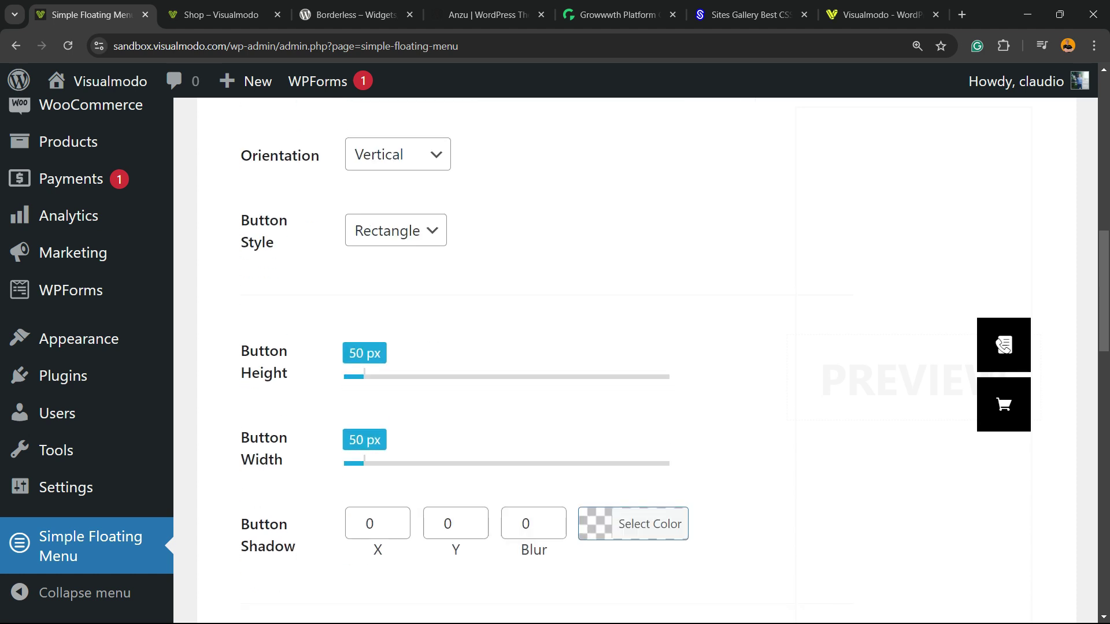
Set Button Height to 71 px and Button Width to 65 px.
left_click_drag(363, 376, 406, 376)
left_click_drag(364, 463, 394, 462)
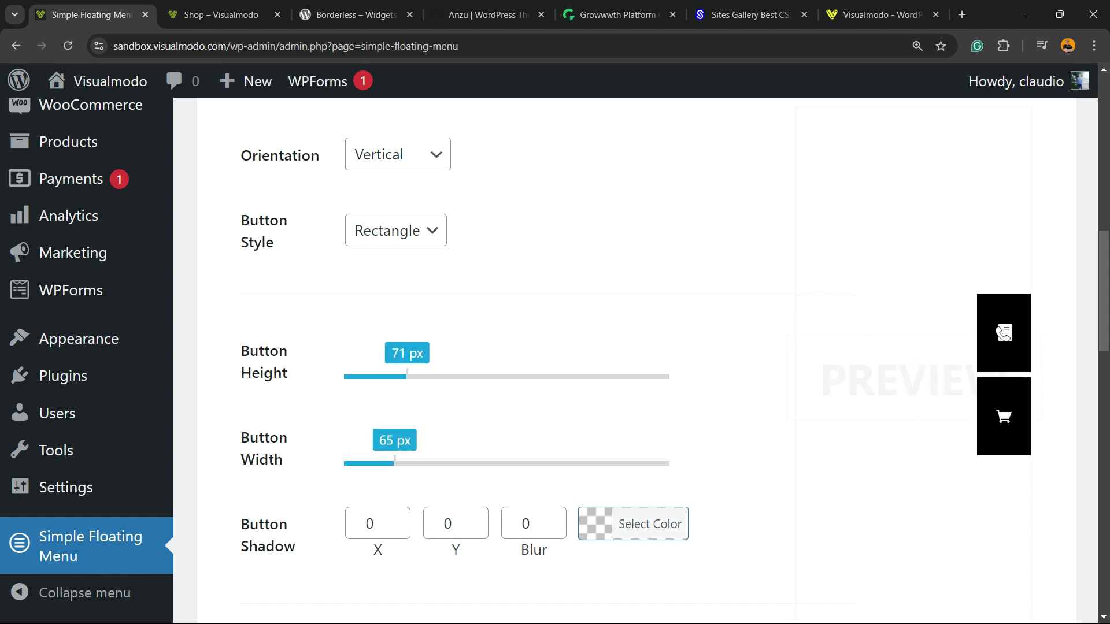
scroll(394, 463, "down", 2)
scroll(509, 346, "down", 2)
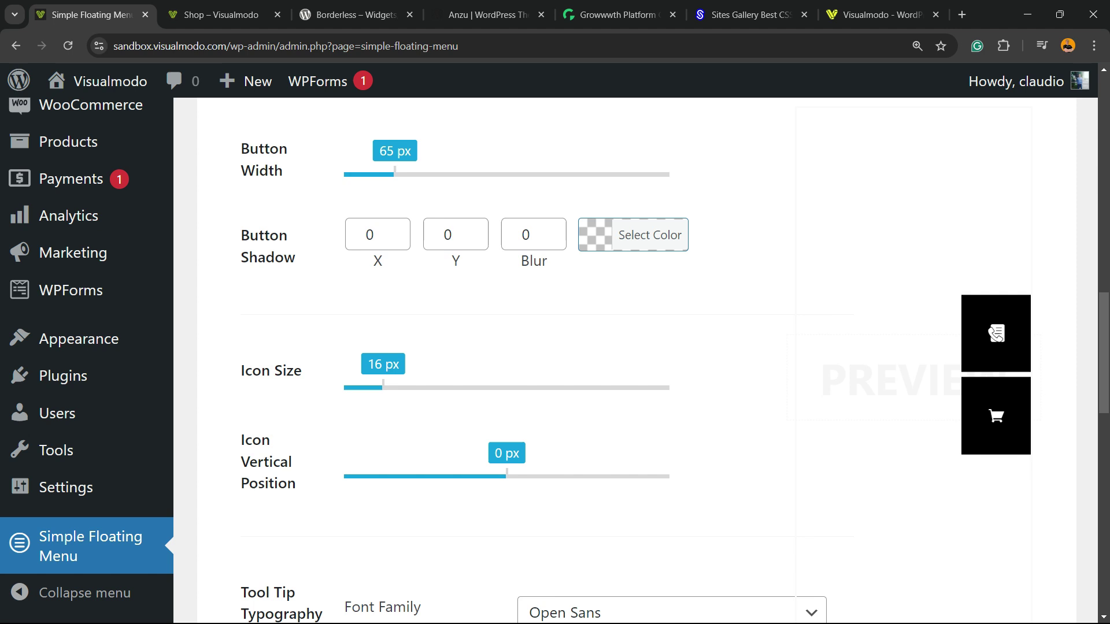
scroll(509, 347, "up", 4)
scroll(508, 346, "down", 4)
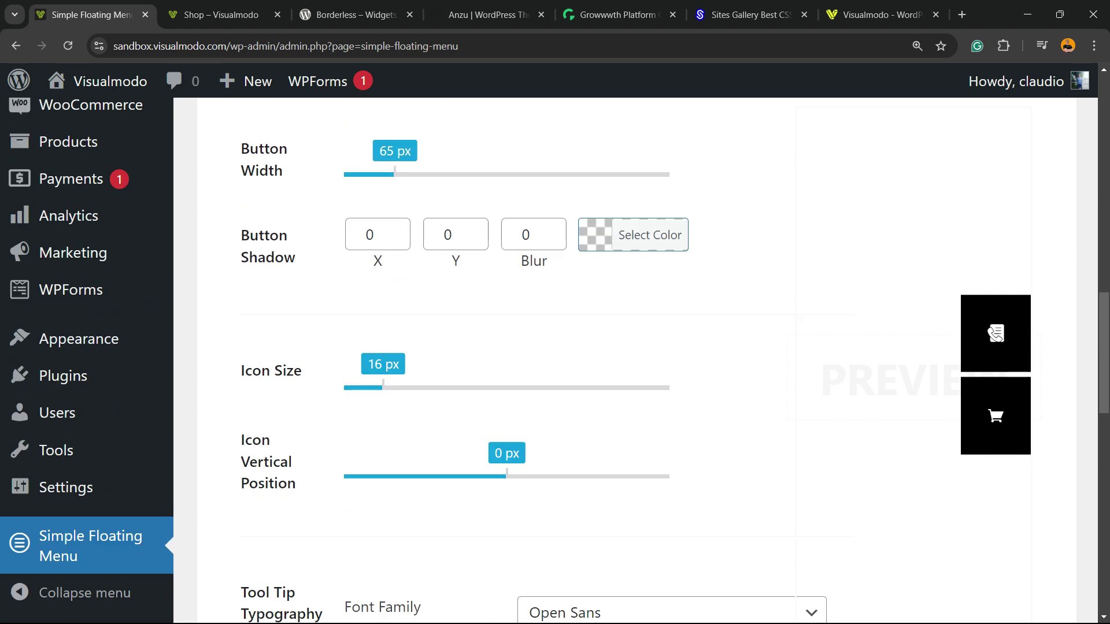
Enlarge the Icon Size from 16 px to 33 px.
left_click_drag(382, 388, 493, 388)
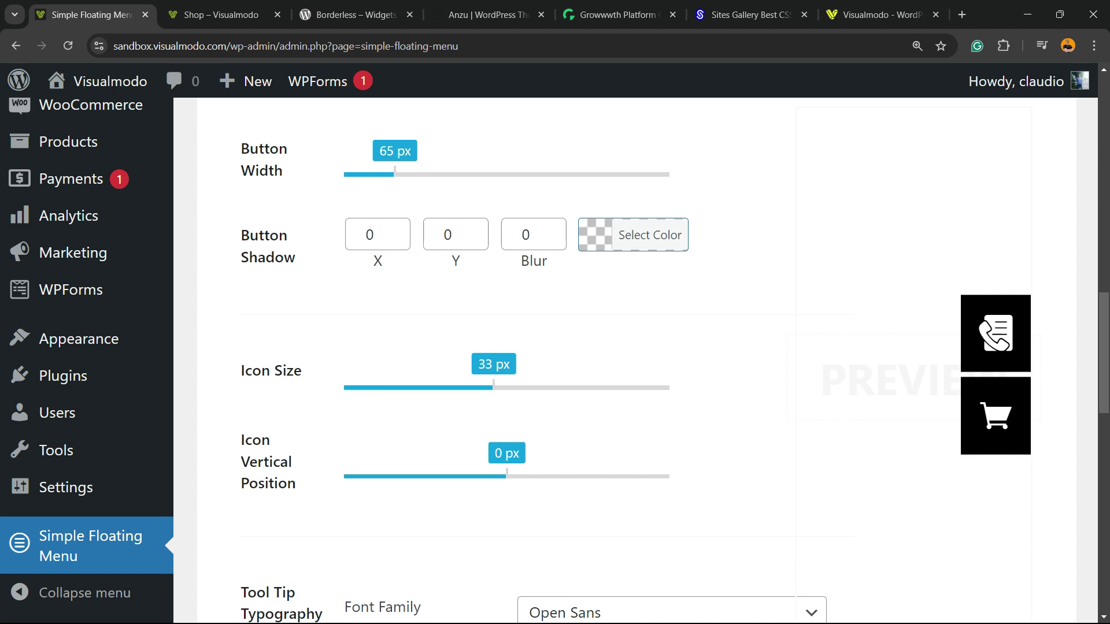
scroll(635, 358, "down", 2)
scroll(636, 358, "down", 2)
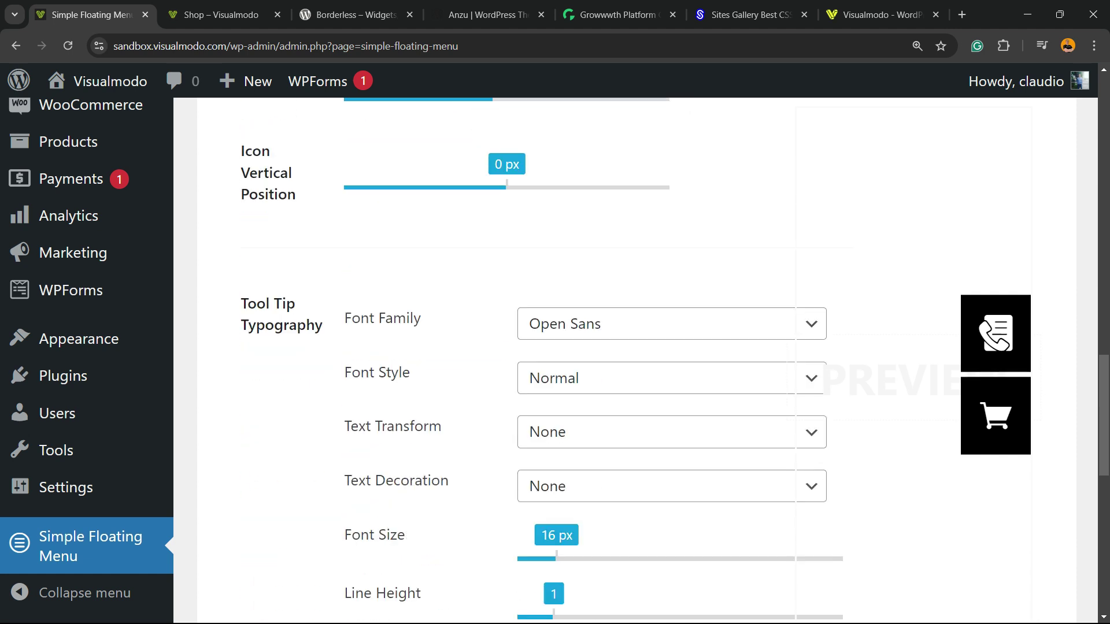
scroll(636, 358, "down", 4)
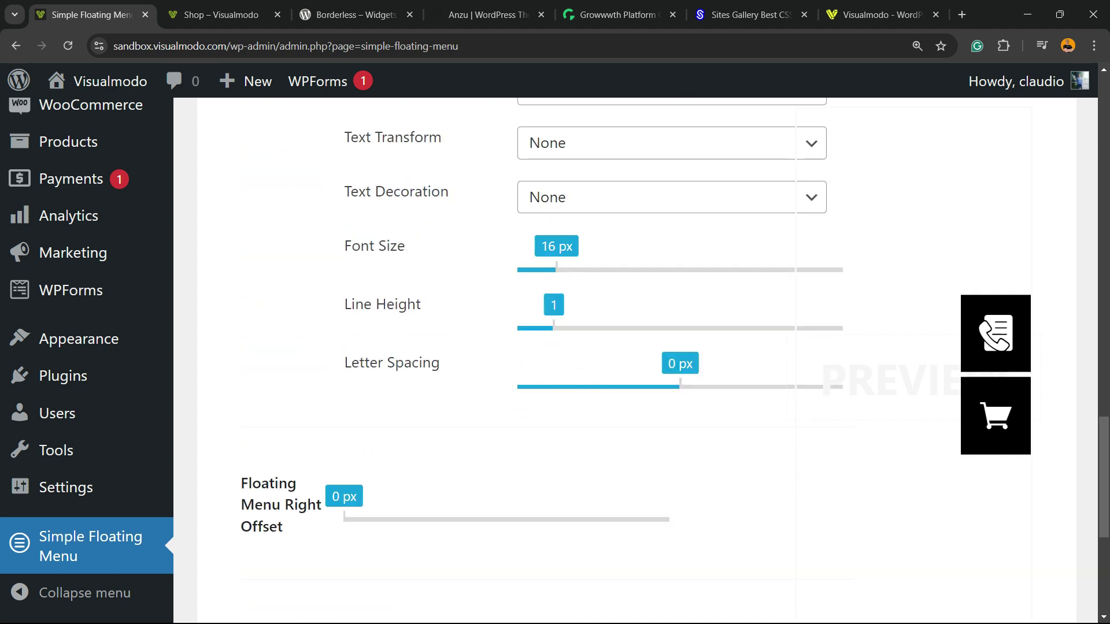
scroll(636, 358, "down", 2)
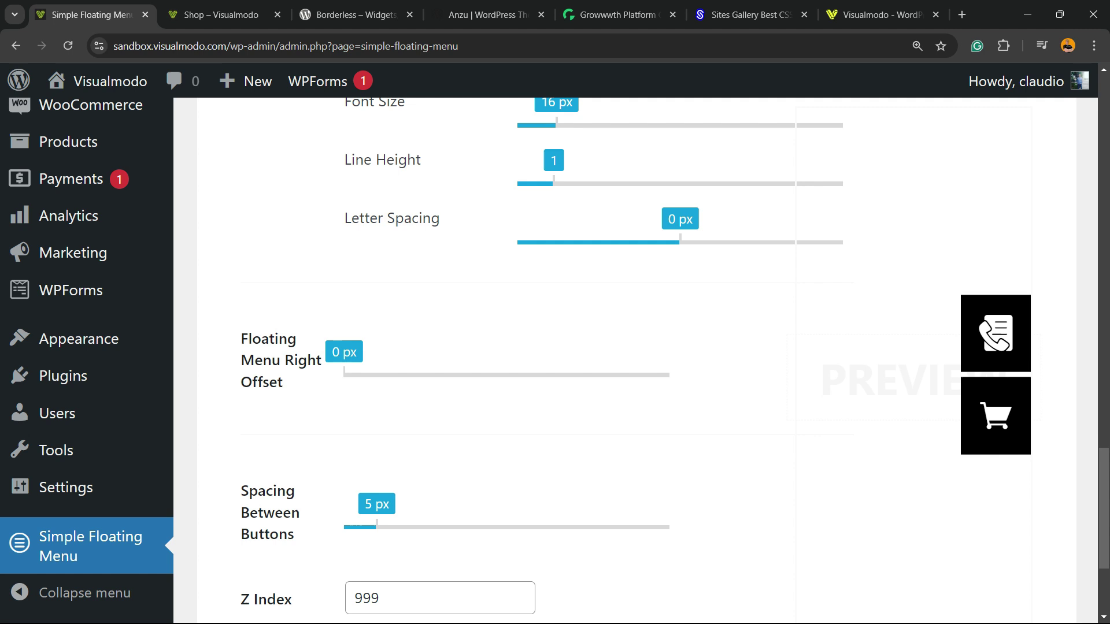
scroll(636, 358, "down", 2)
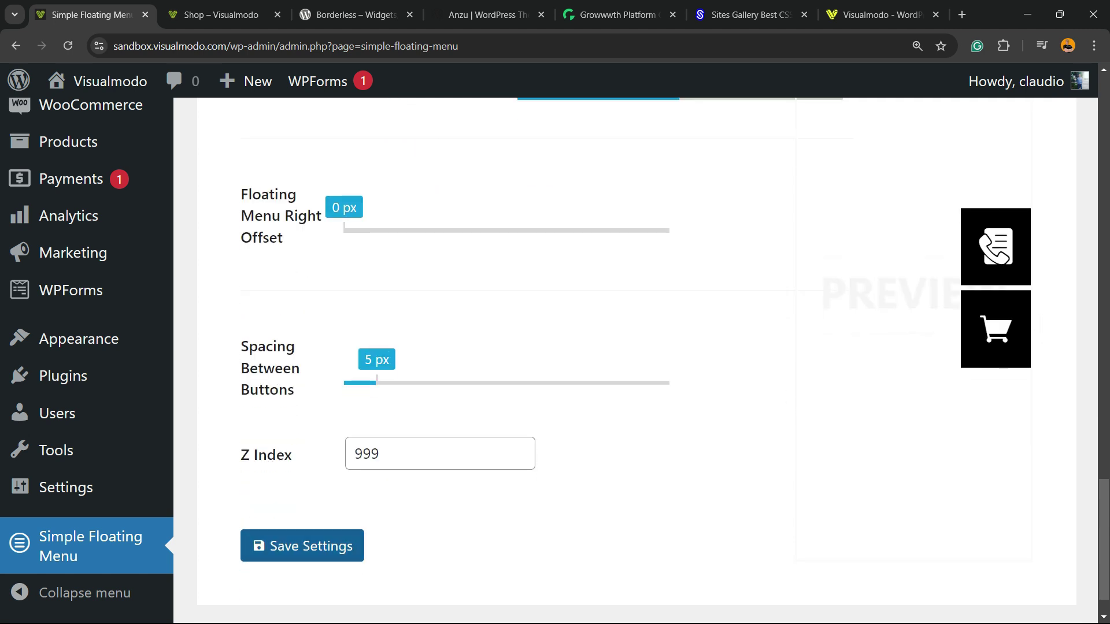
Save the settings and check the larger buttons on the live Shop page.
left_click(301, 546)
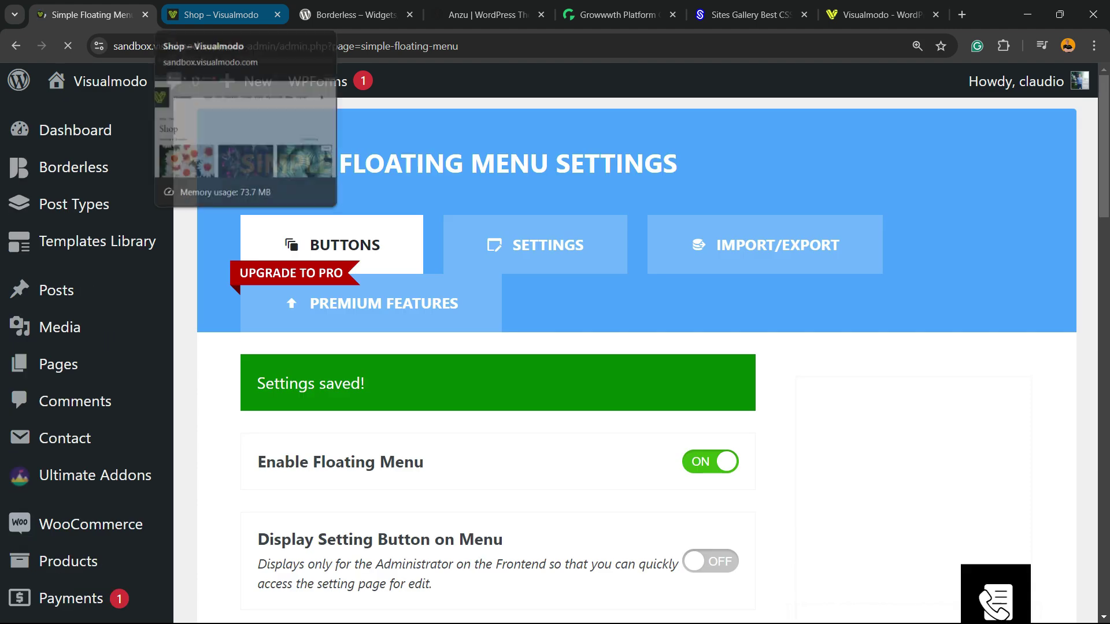
left_click(220, 15)
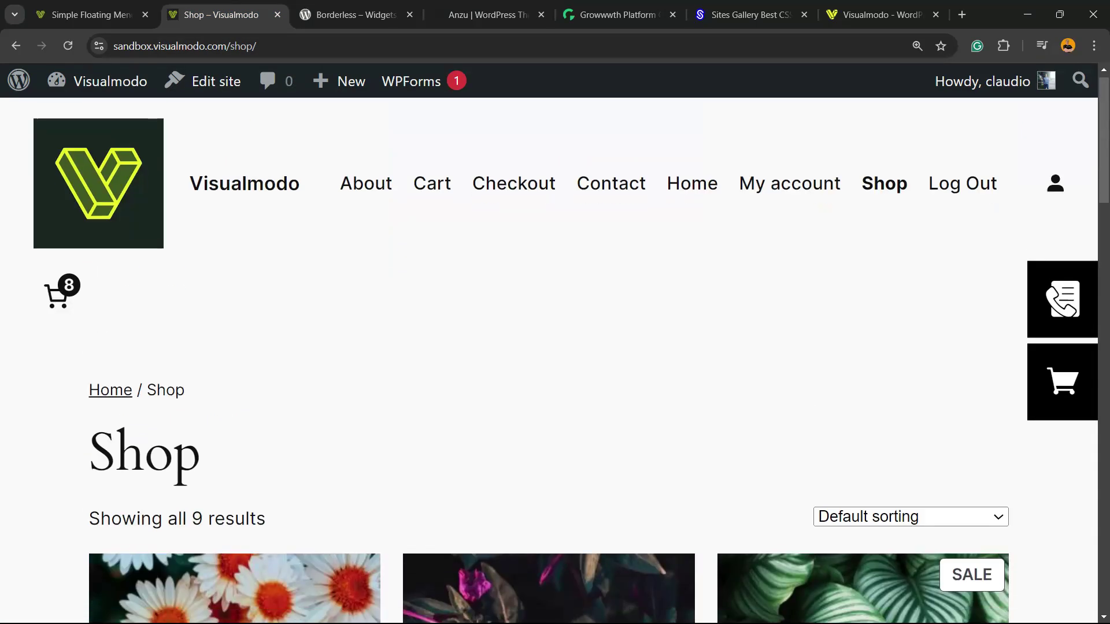
scroll(544, 462, "down", 5)
scroll(544, 462, "up", 3)
Resize the floating buttons to 60 px high and 60 px wide.
left_click(91, 14)
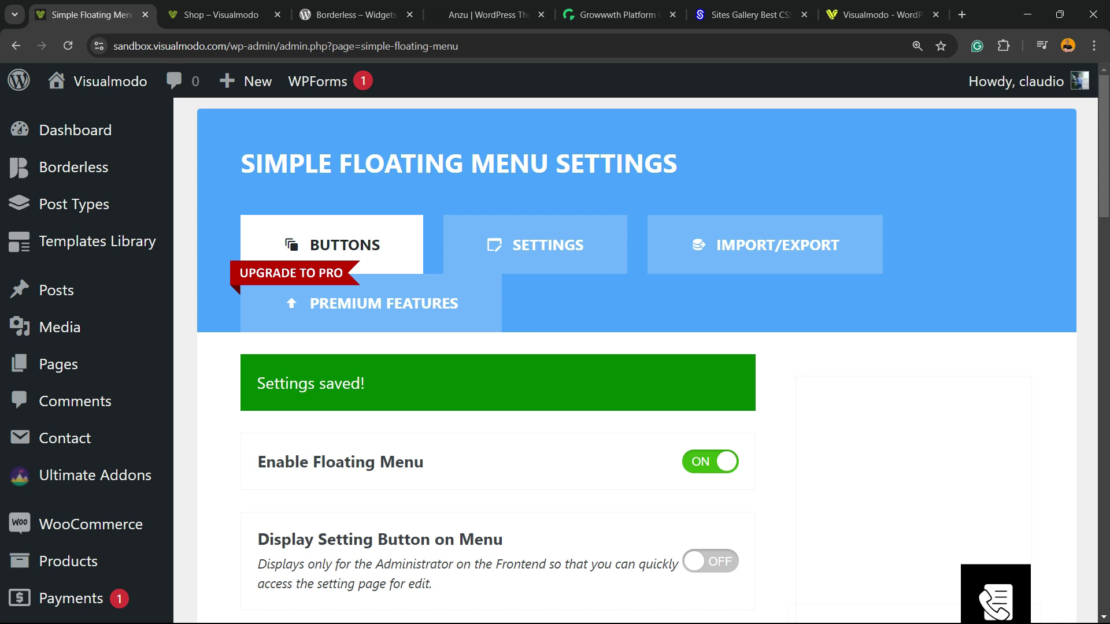
scroll(635, 346, "down", 10)
scroll(635, 347, "up", 10)
scroll(535, 248, "down", 10)
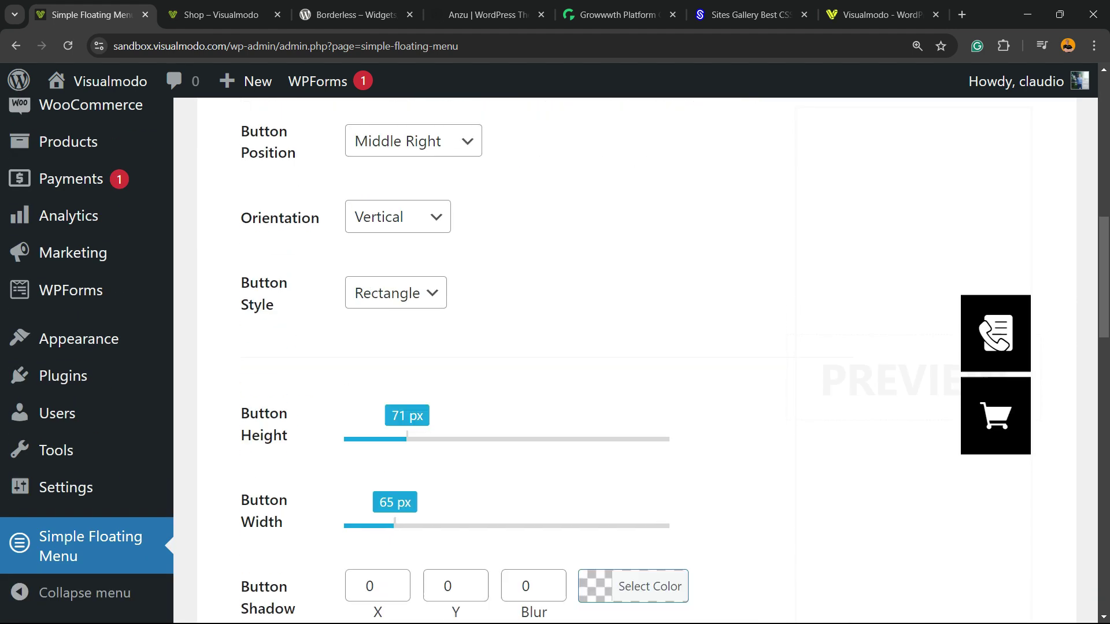
left_click_drag(407, 353, 397, 353)
left_click_drag(394, 440, 389, 440)
key("Left")
key("Left")
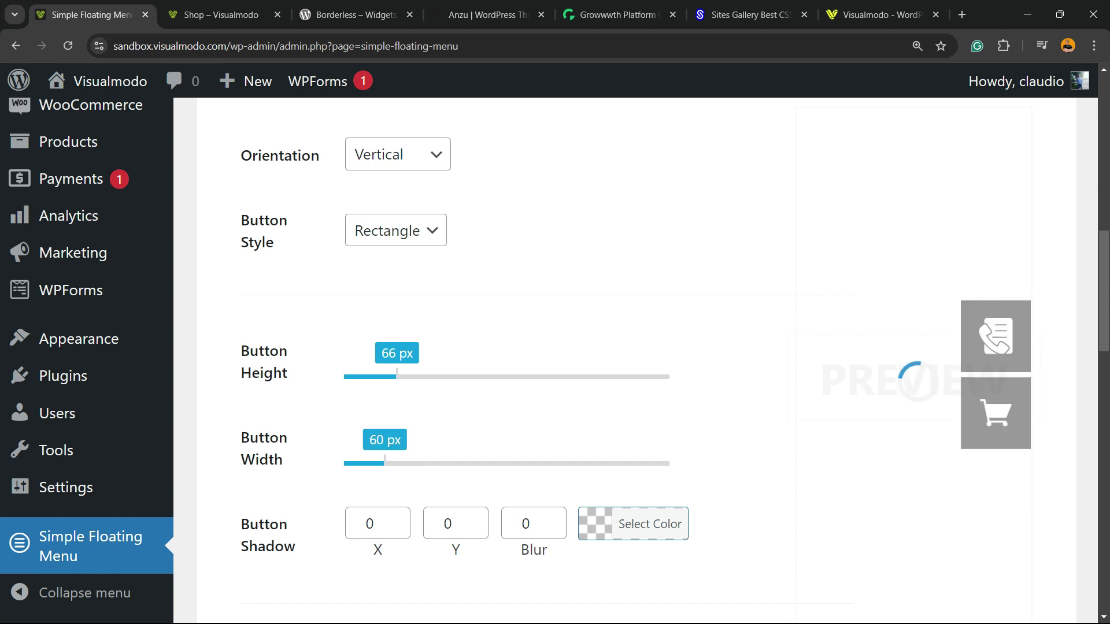
key("shift+Tab")
key("Left")
key("Left")
key("Left")
key("Left")
key("Left")
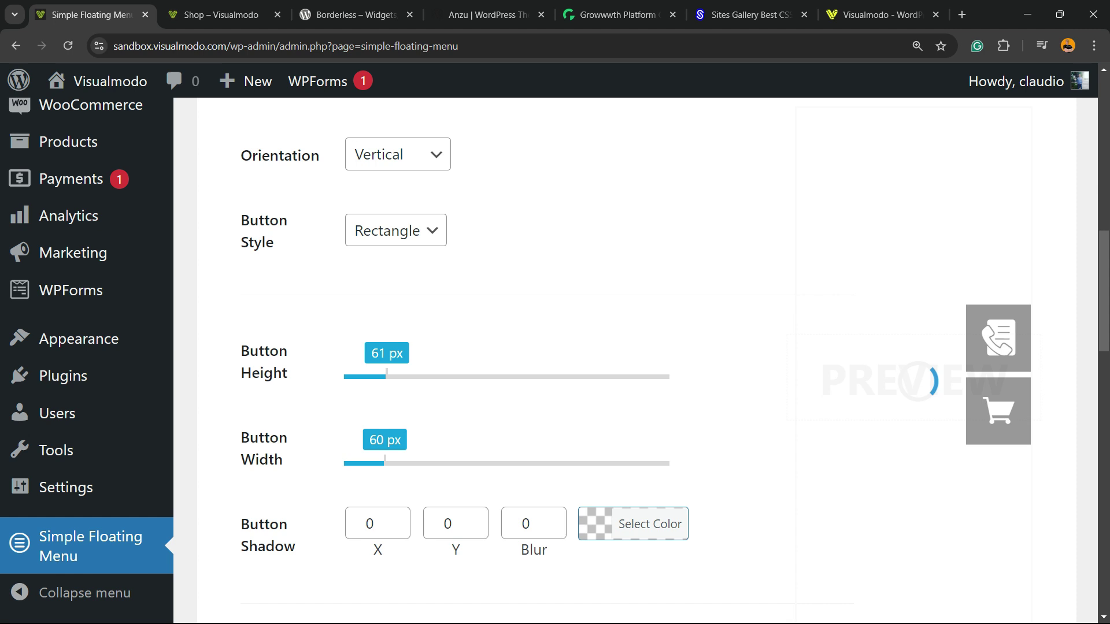
key("Left")
scroll(635, 358, "down", 3)
scroll(633, 379, "down", 13)
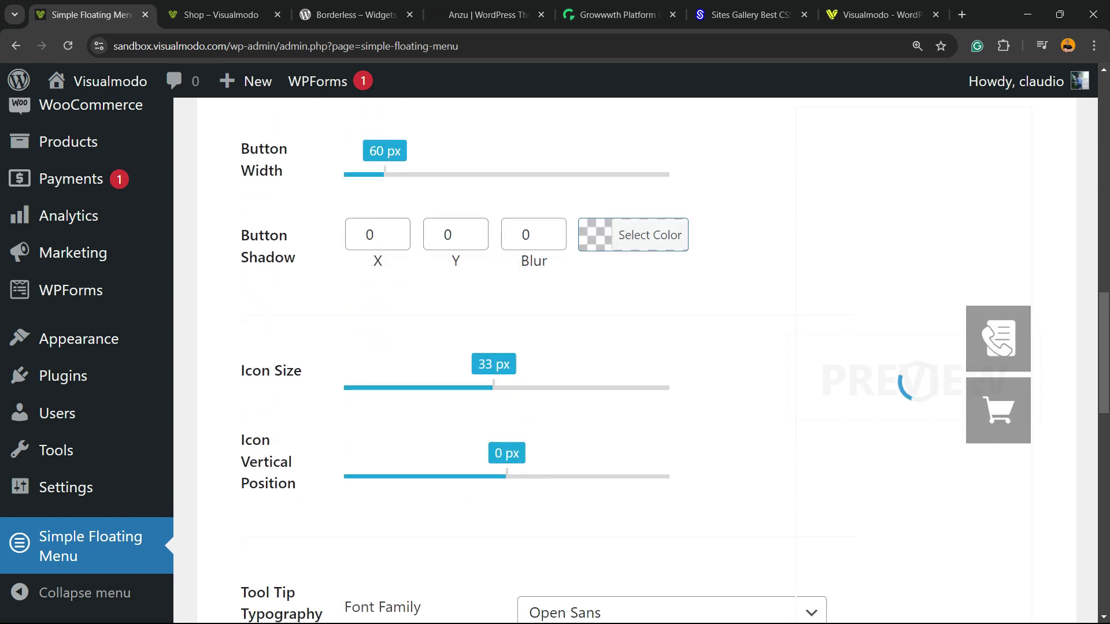
Save the 60 by 60 px buttons and reload the Shop page to confirm them on the right edge.
left_click(302, 546)
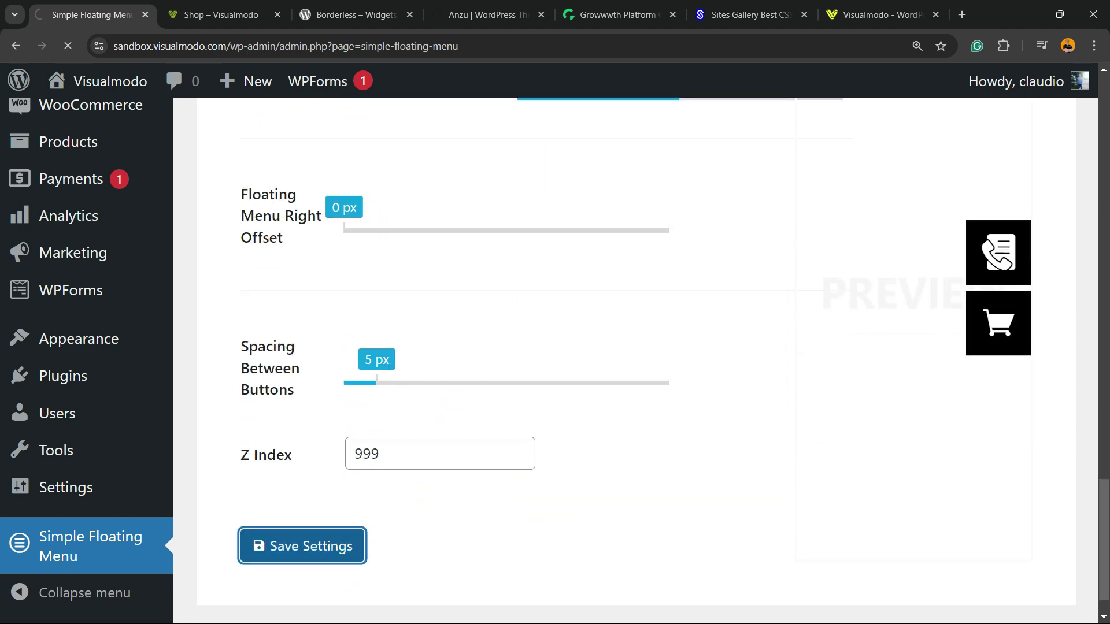
left_click(225, 15)
key("F5")
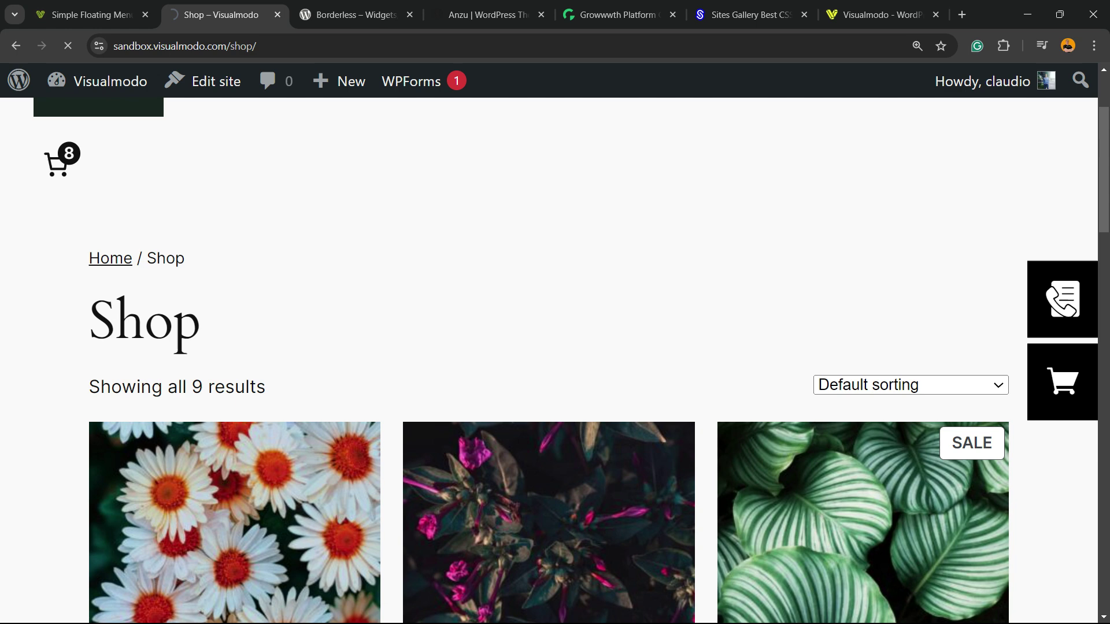
scroll(549, 405, "up", 3)
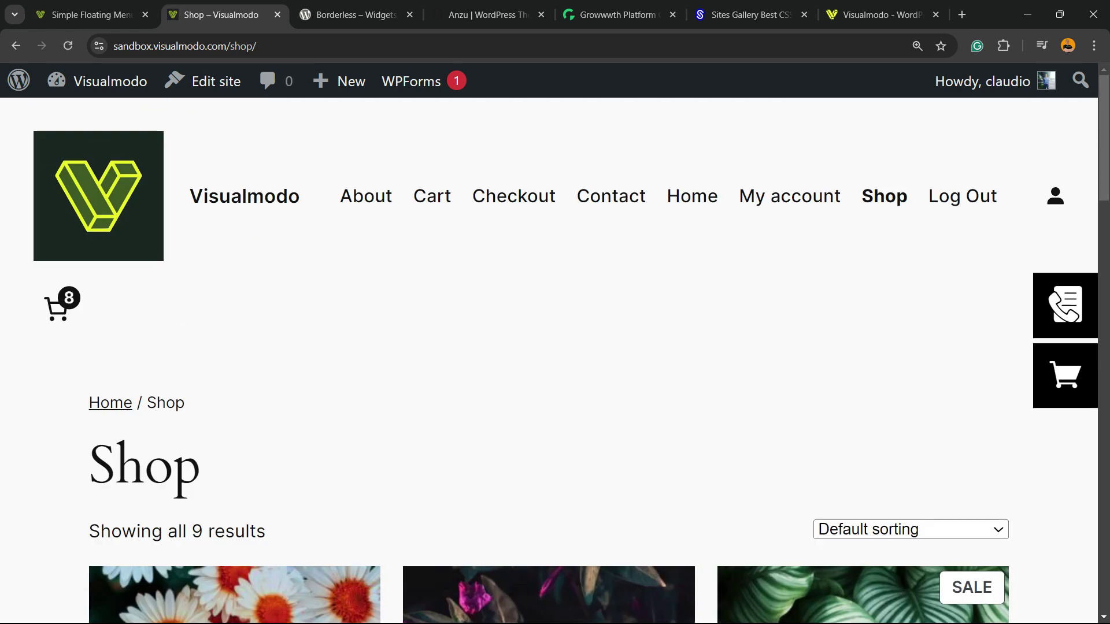
scroll(549, 404, "down", 10)
scroll(549, 405, "up", 6)
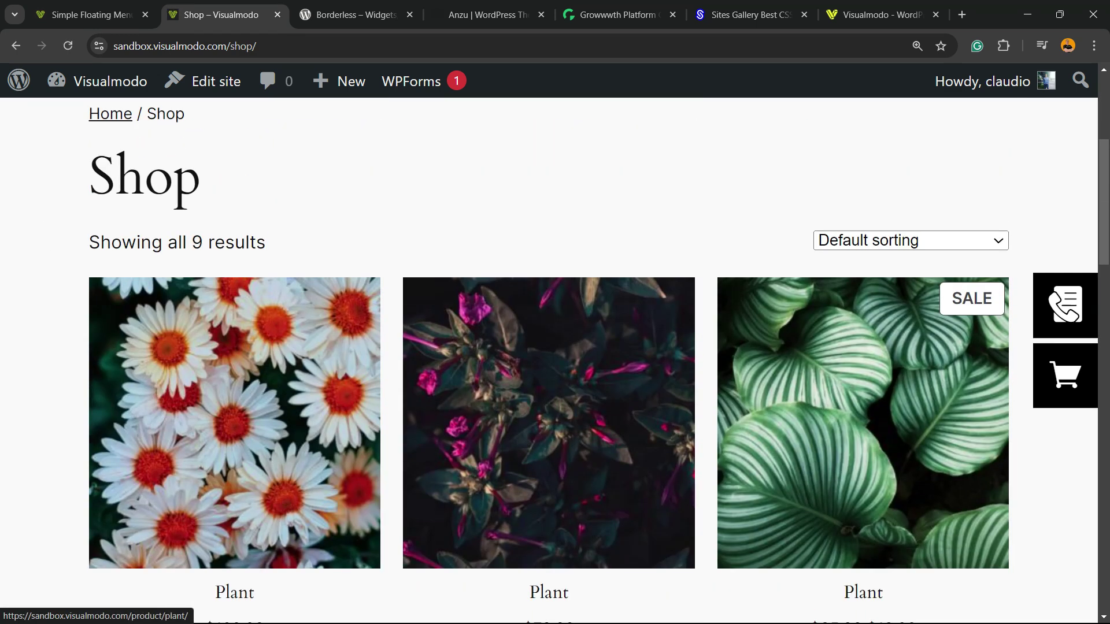
scroll(549, 405, "down", 8)
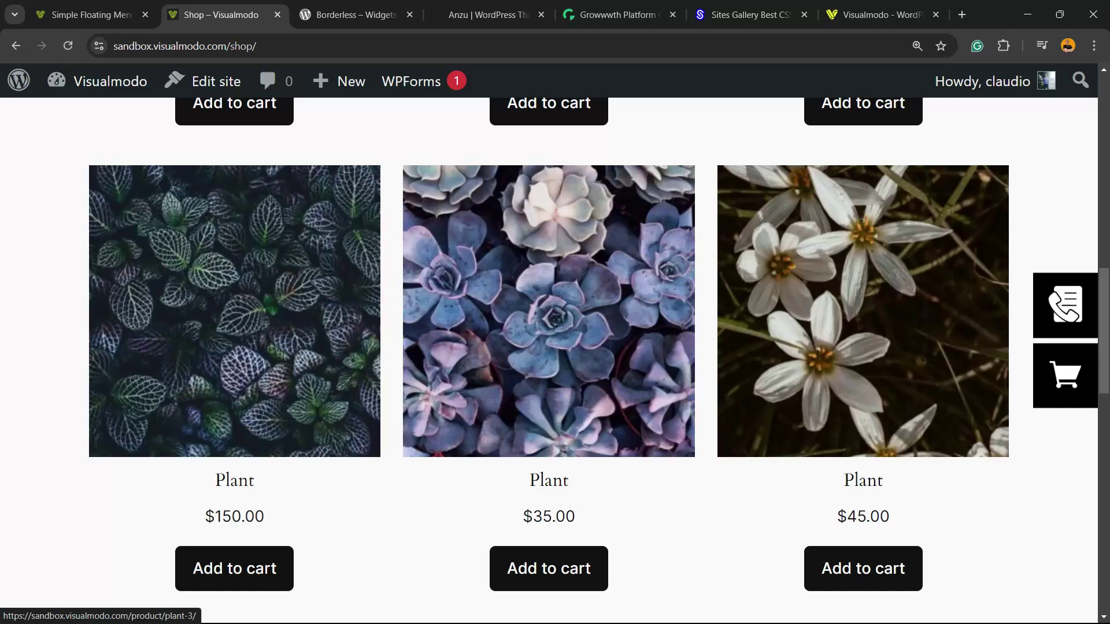
scroll(549, 404, "up", 13)
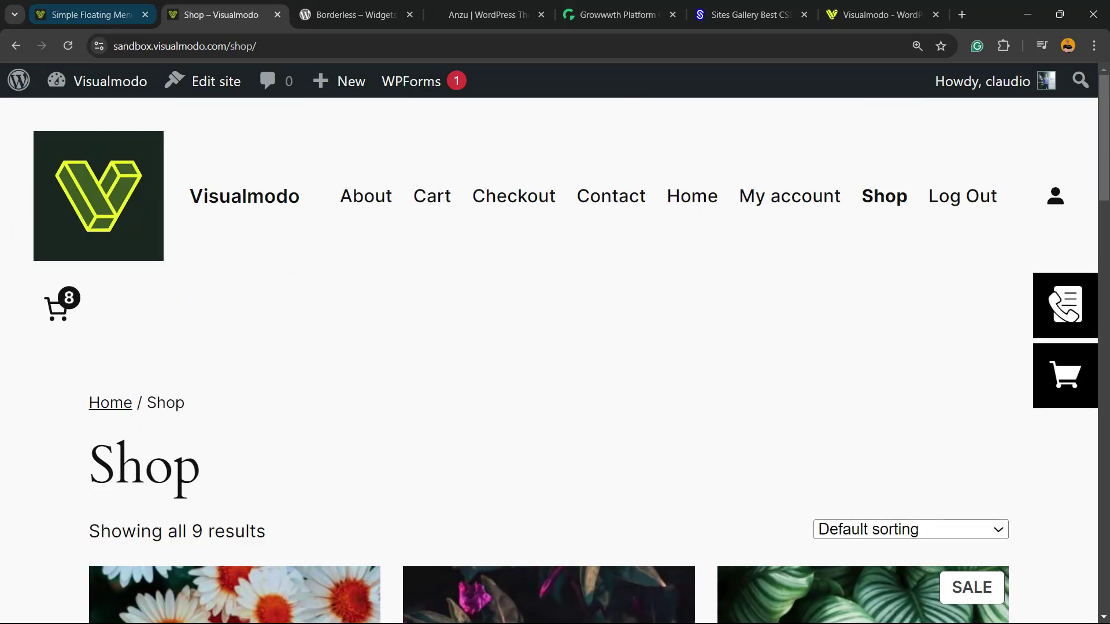
Return to the floating menu settings and show the plugin's general layout settings.
left_click(92, 15)
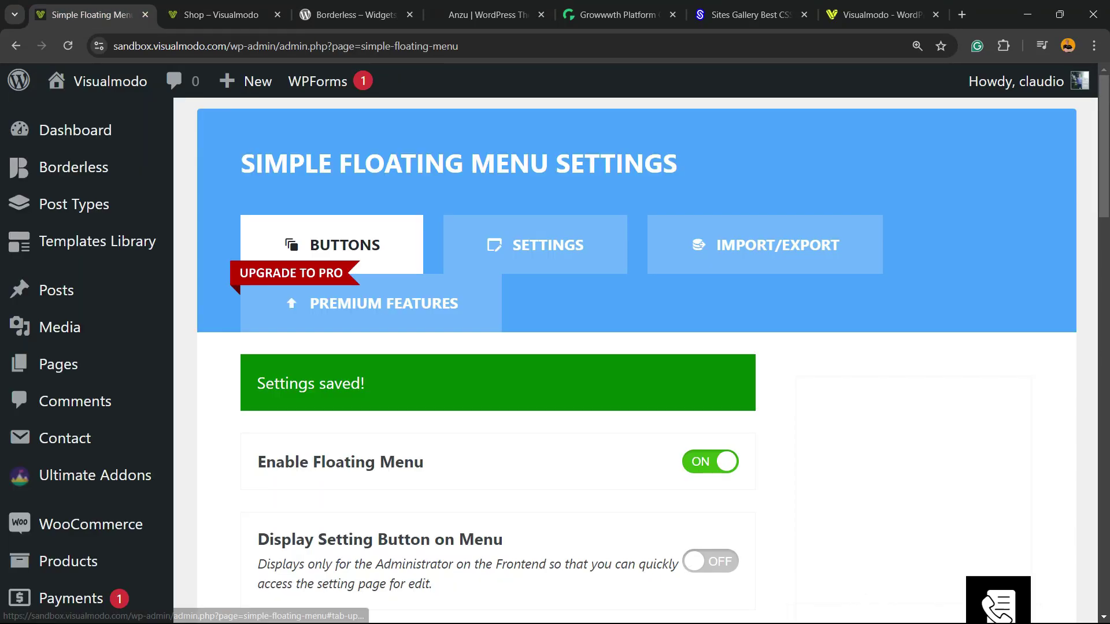
scroll(636, 359, "down", 3)
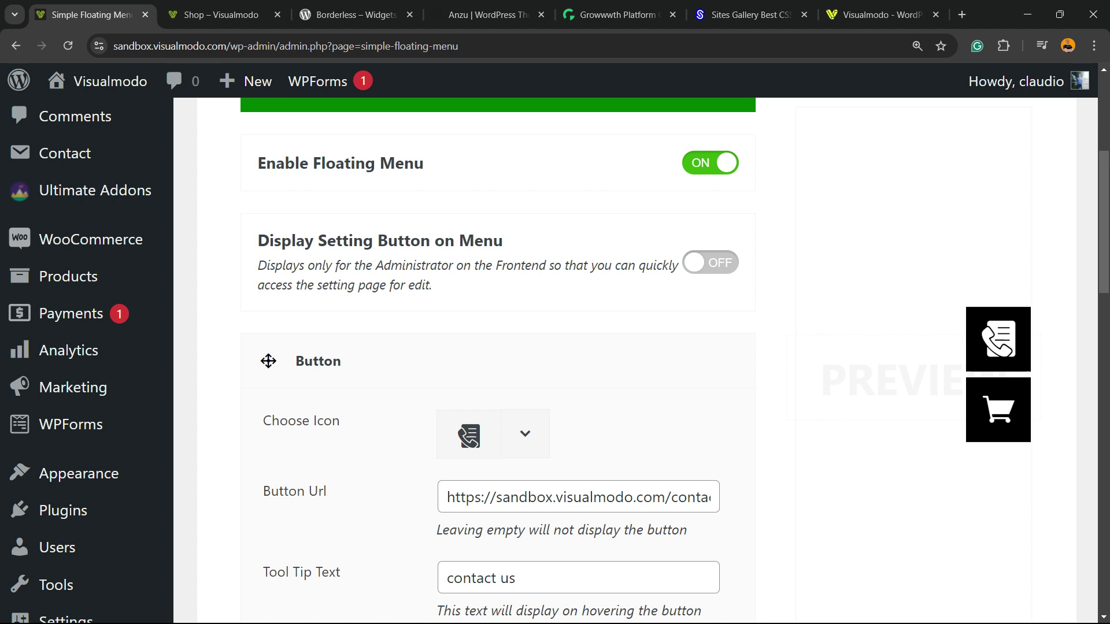
scroll(533, 240, "up", 5)
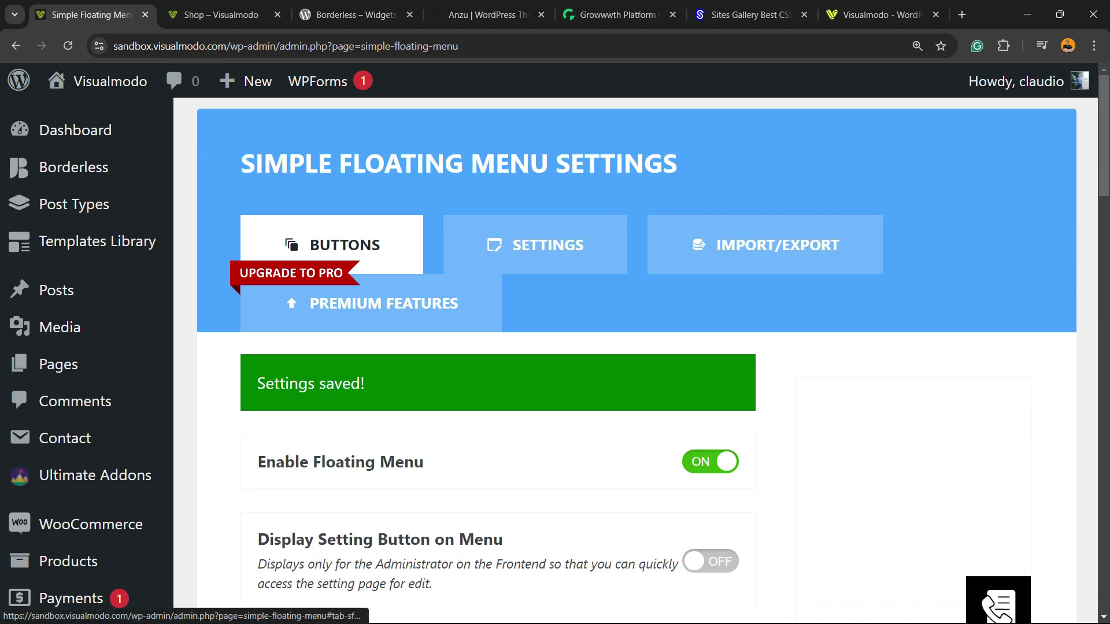
left_click(533, 240)
scroll(532, 240, "down", 8)
scroll(636, 358, "down", 3)
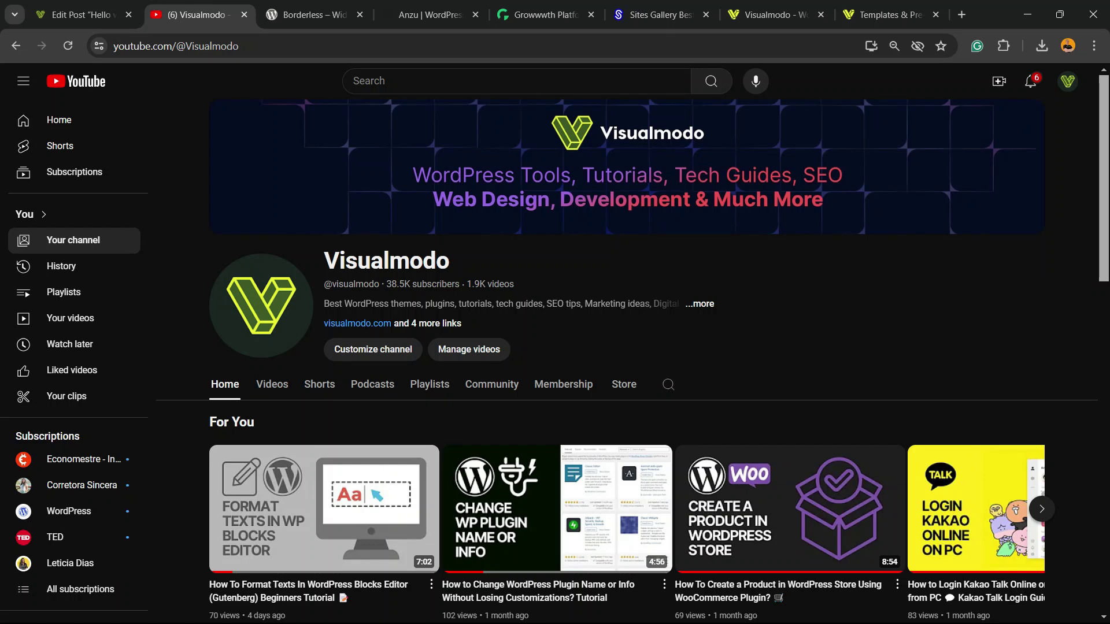
Look over the Borderless plugin page, then bring up the Anzu theme page (version 1.2.2).
left_click(306, 15)
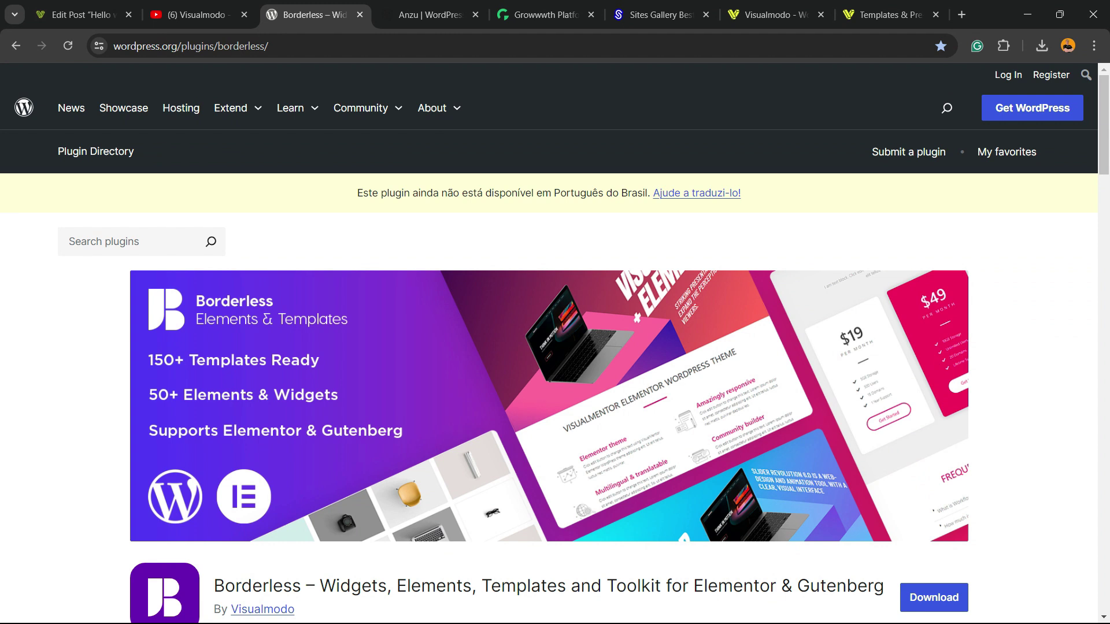
scroll(555, 347, "down", 3)
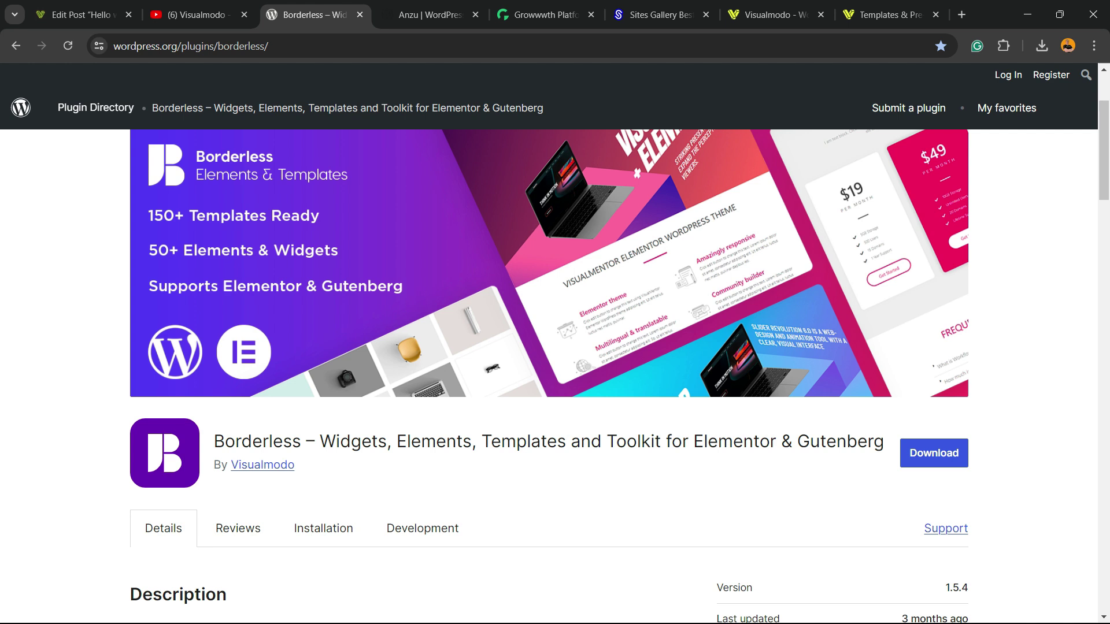
scroll(555, 347, "up", 3)
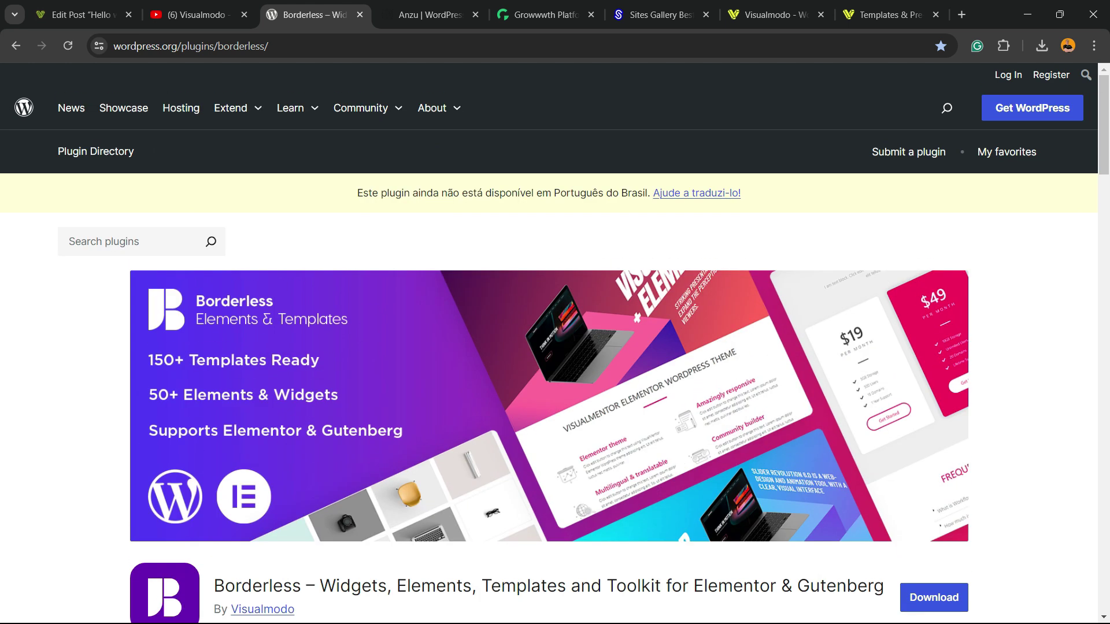
scroll(555, 347, "down", 3)
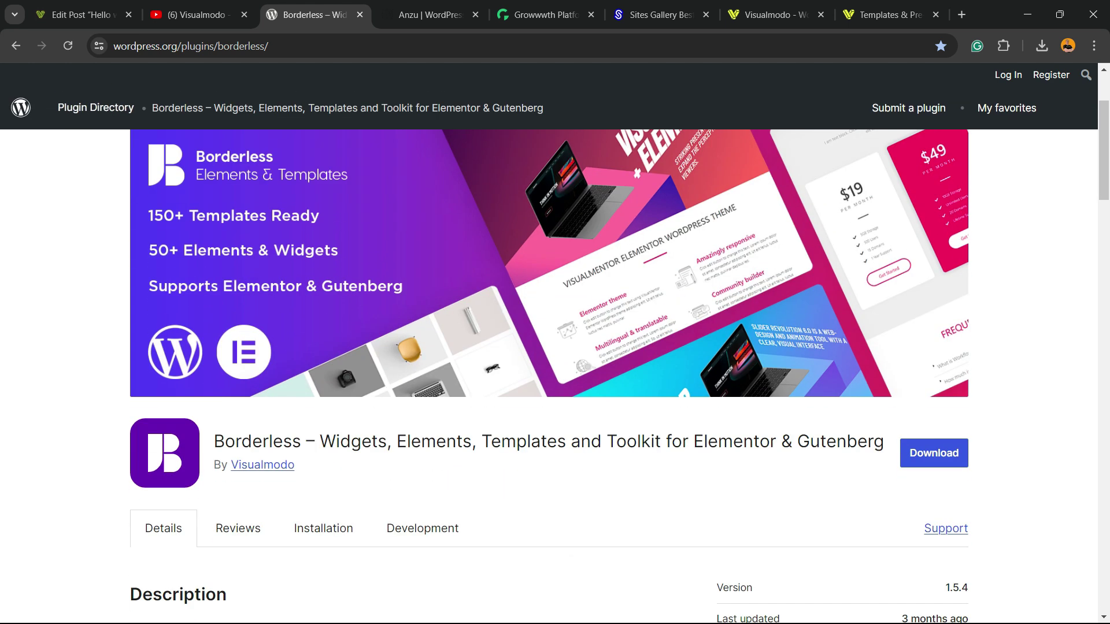
left_click(430, 15)
scroll(555, 347, "up", 10)
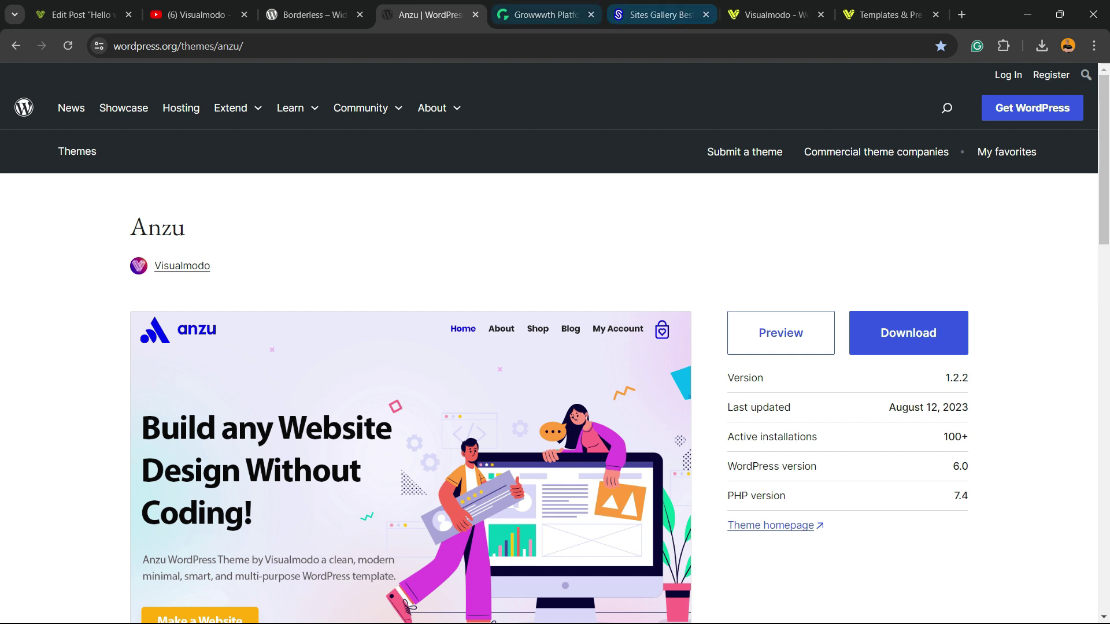
Browse Growwwth's featured websites and guest-post listings with their USD publishing prices.
left_click(546, 15)
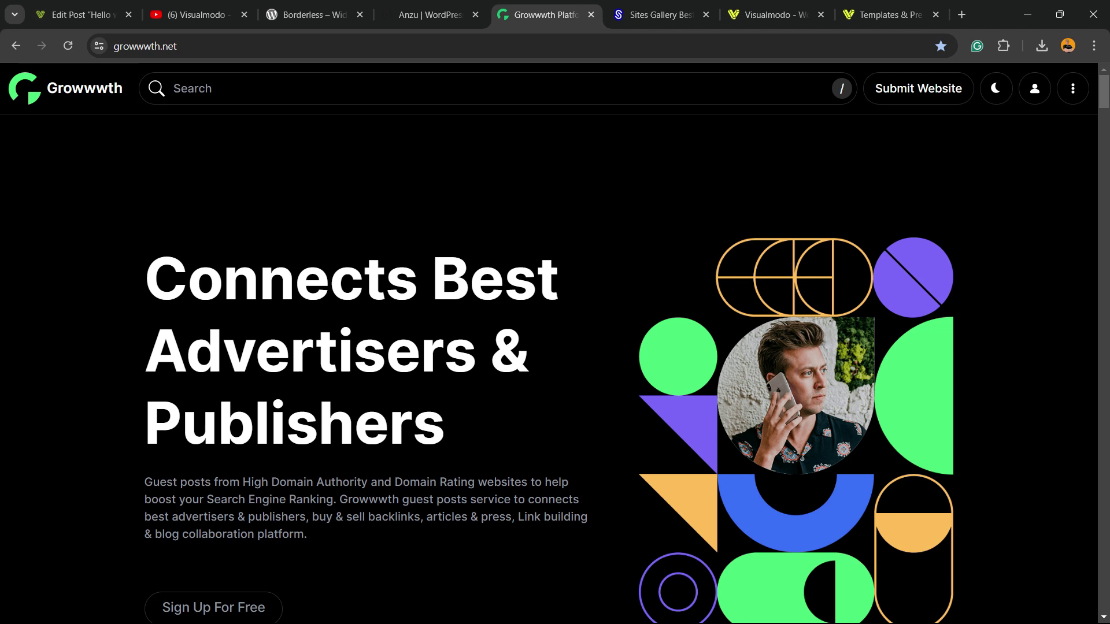
scroll(549, 370, "down", 12)
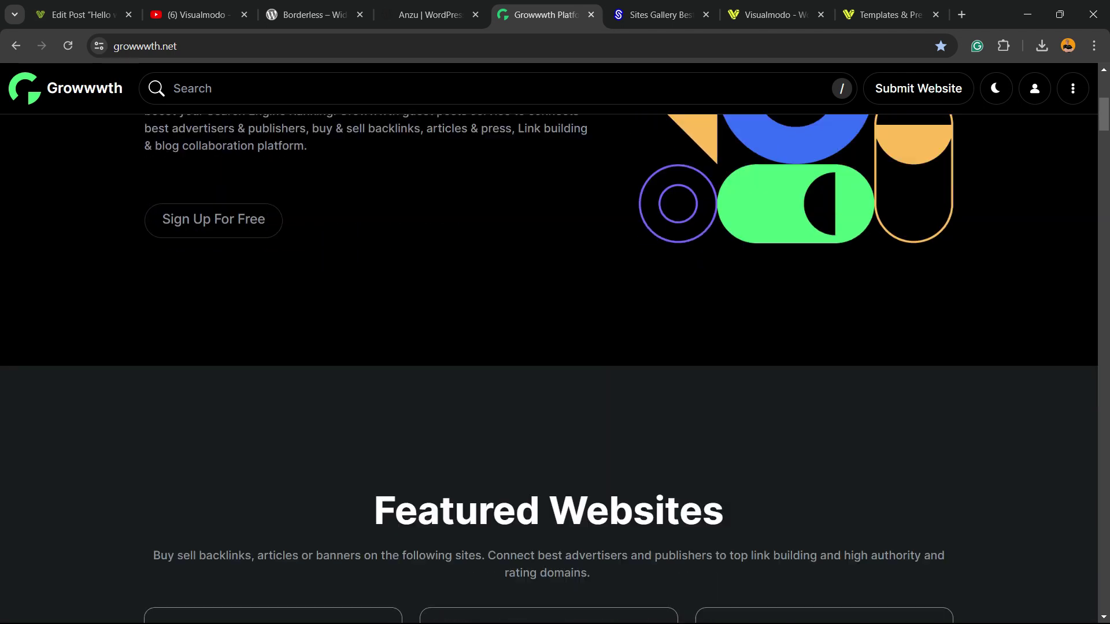
scroll(549, 370, "down", 15)
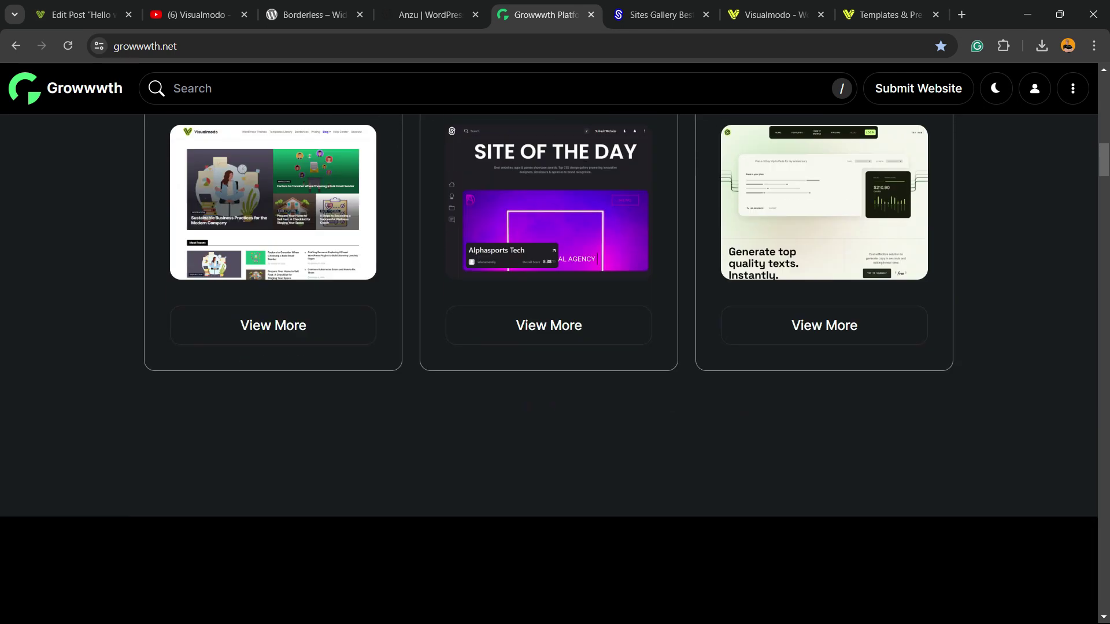
scroll(549, 370, "down", 5)
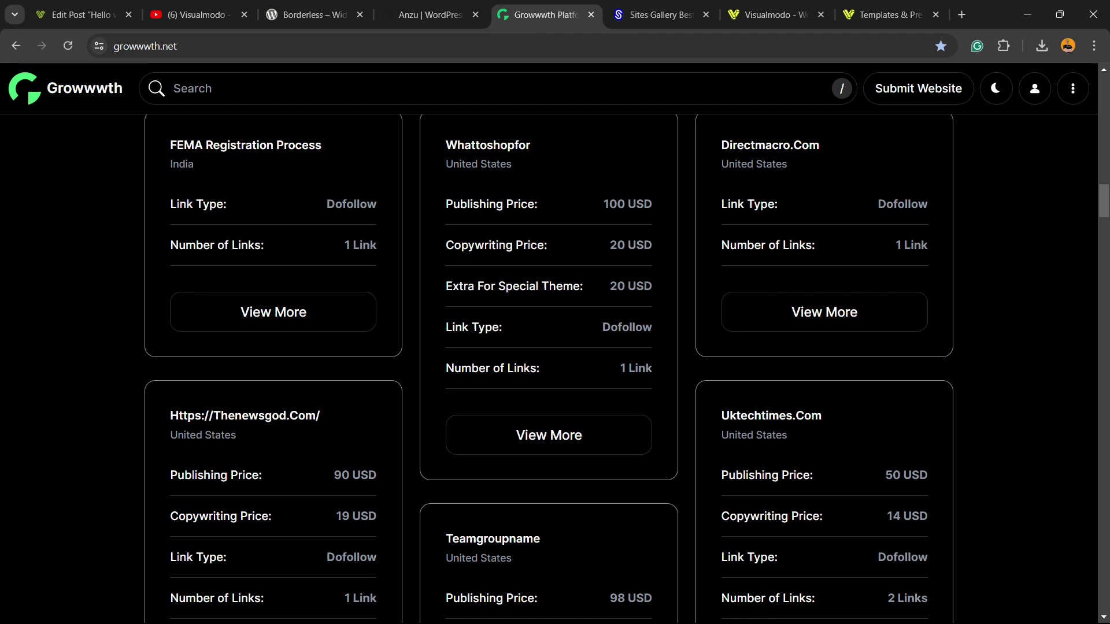
double_click(150, 46)
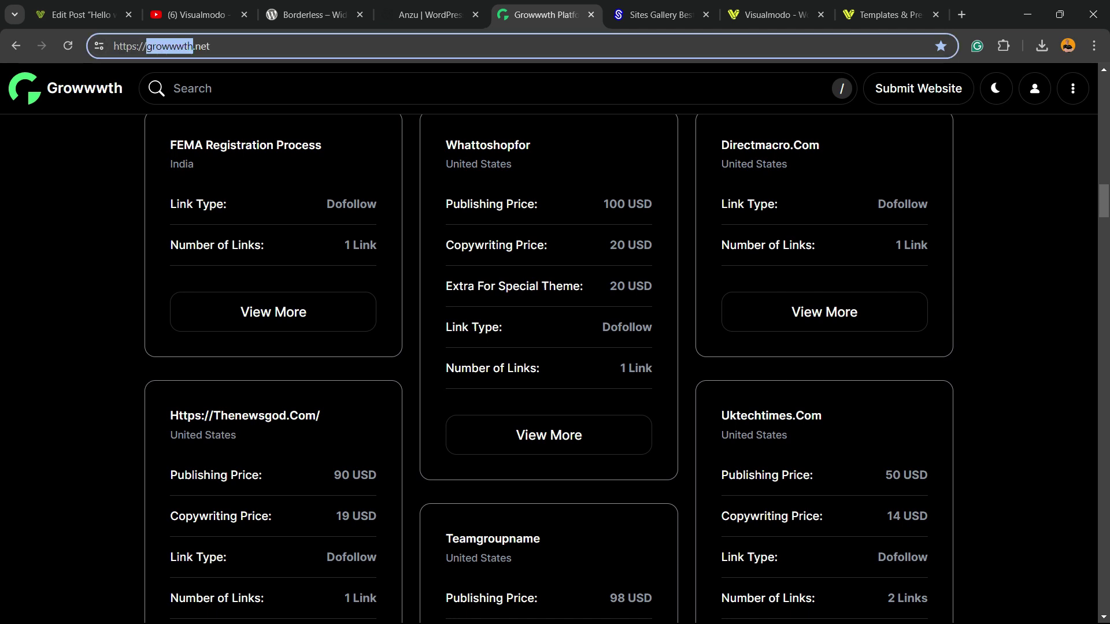
scroll(626, 369, "down", 12)
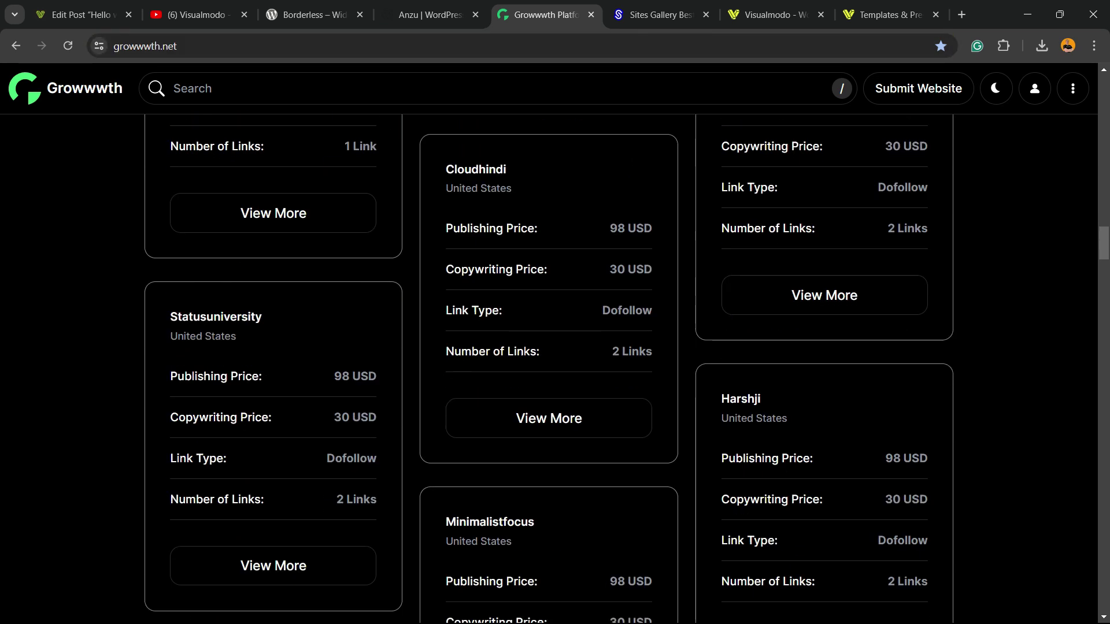
scroll(549, 370, "down", 17)
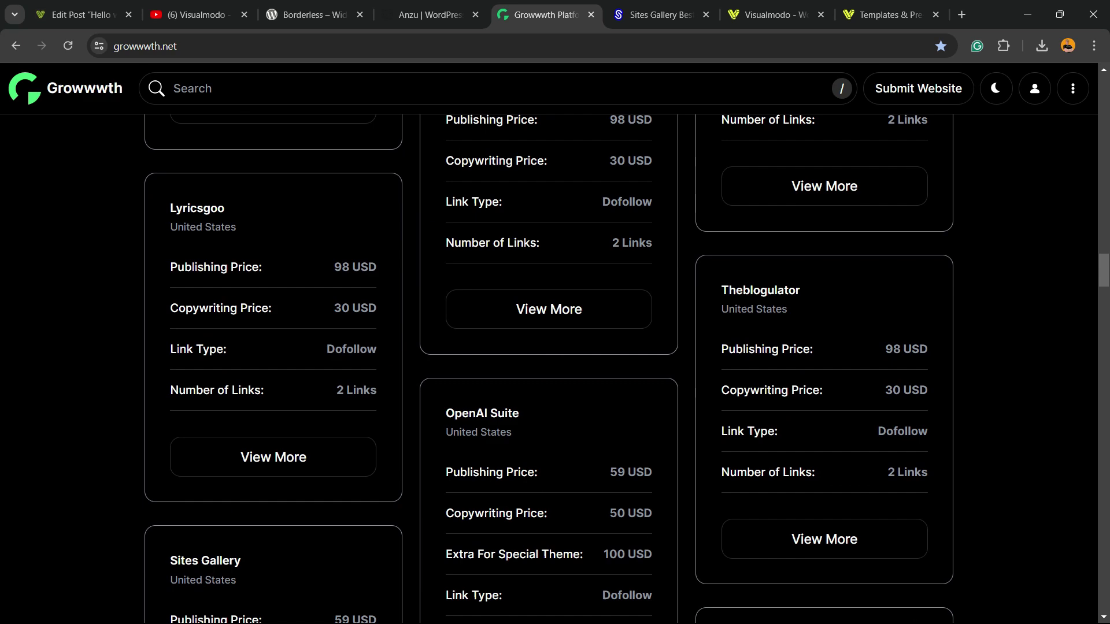
Scroll the Sites Gallery home page past Site of the Day FutureGenApps (8.12/10) into the websites grid.
left_click(659, 15)
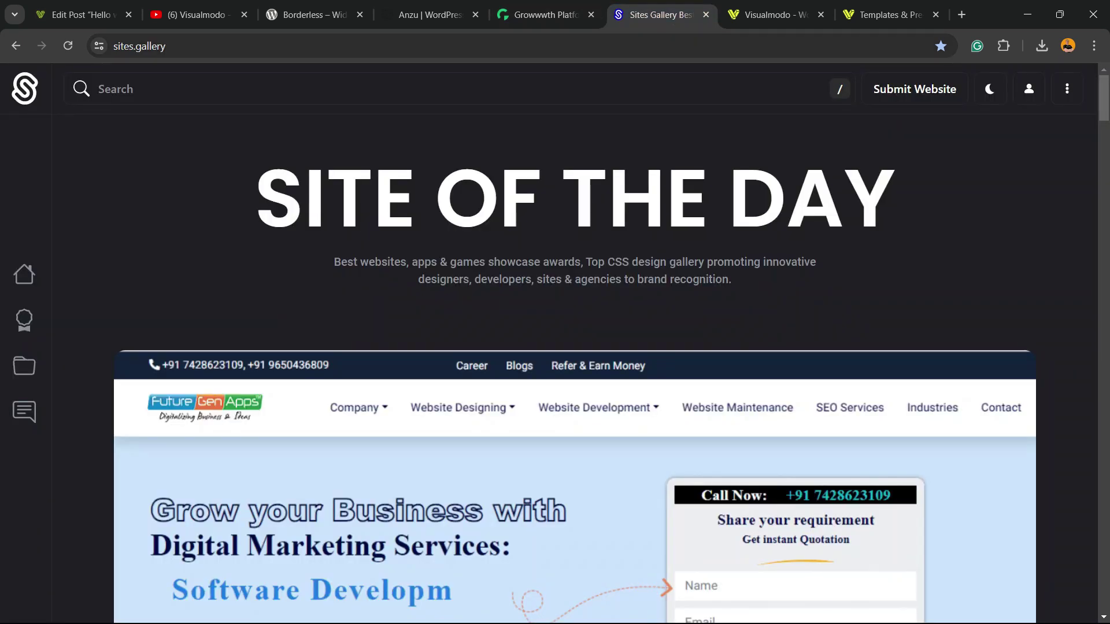
scroll(574, 369, "down", 10)
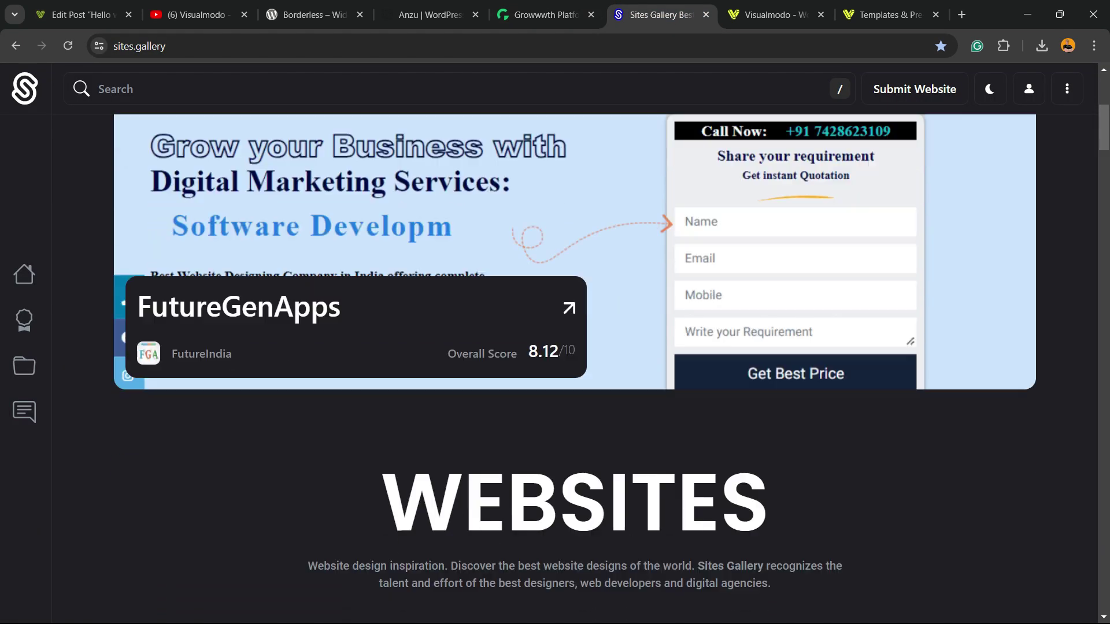
scroll(266, 191, "down", 17)
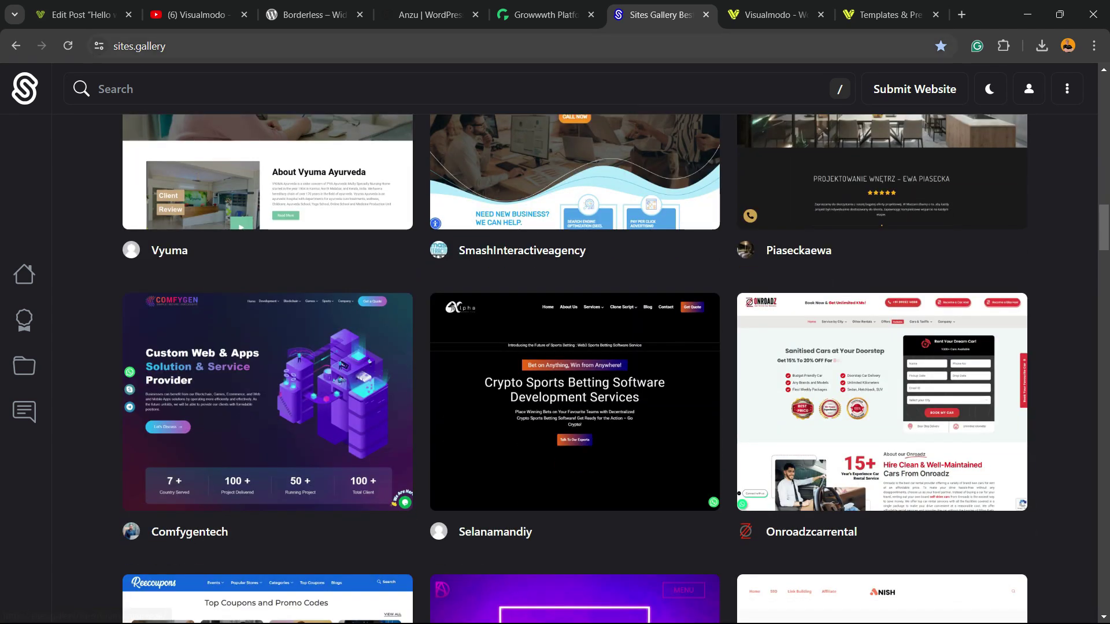
scroll(266, 190, "down", 3)
scroll(574, 370, "down", 15)
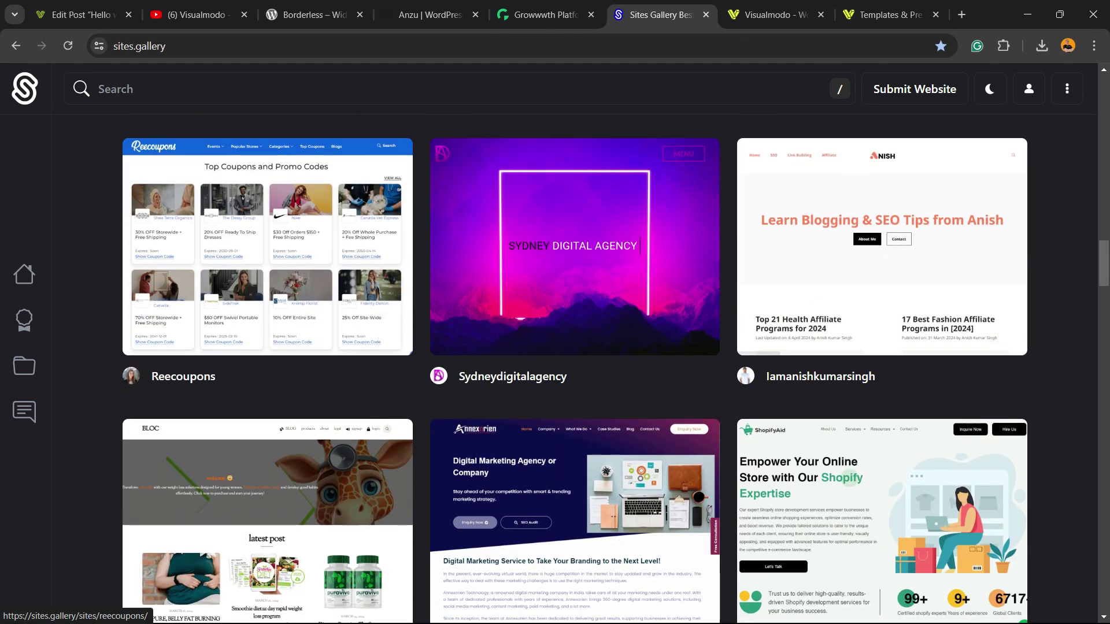
scroll(574, 370, "down", 13)
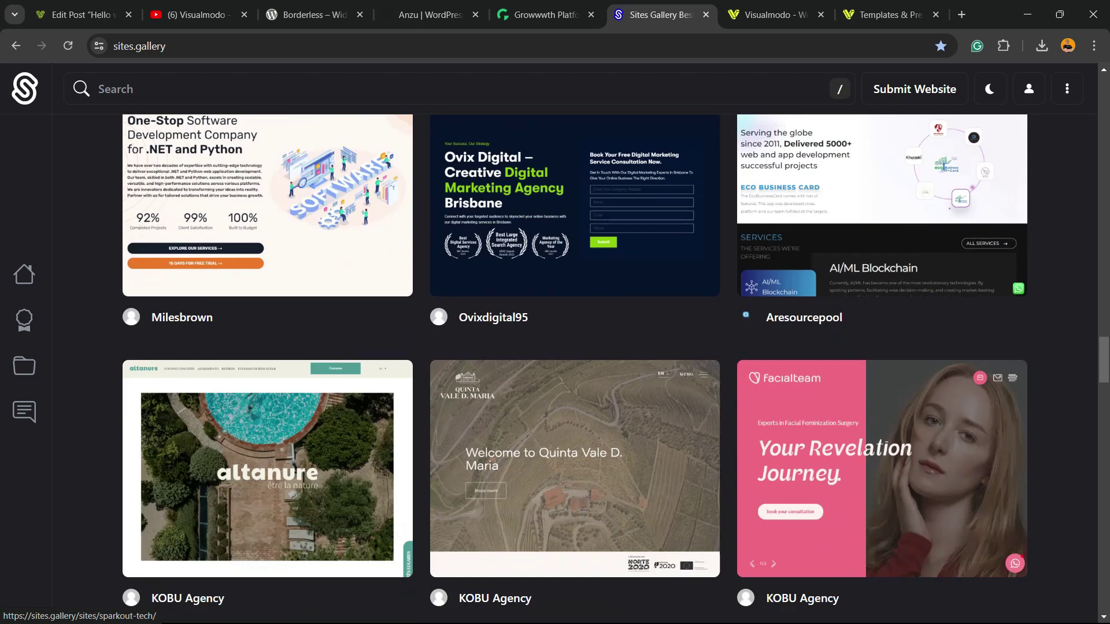
scroll(266, 231, "up", 13)
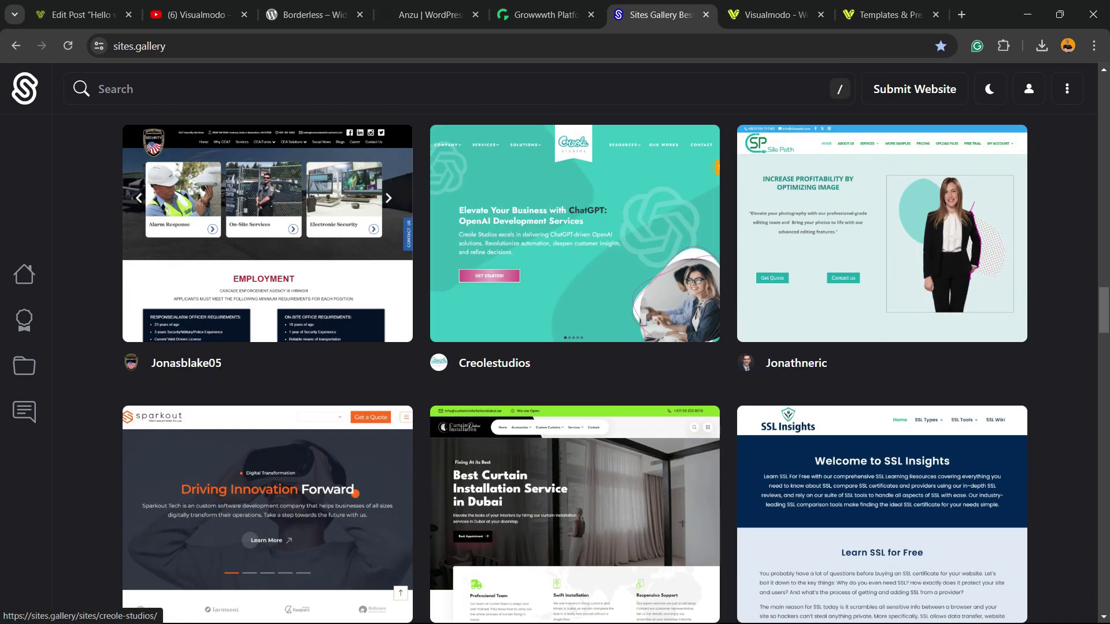
Scroll through the themes showcased on the Visualmodo homepage.
left_click(775, 15)
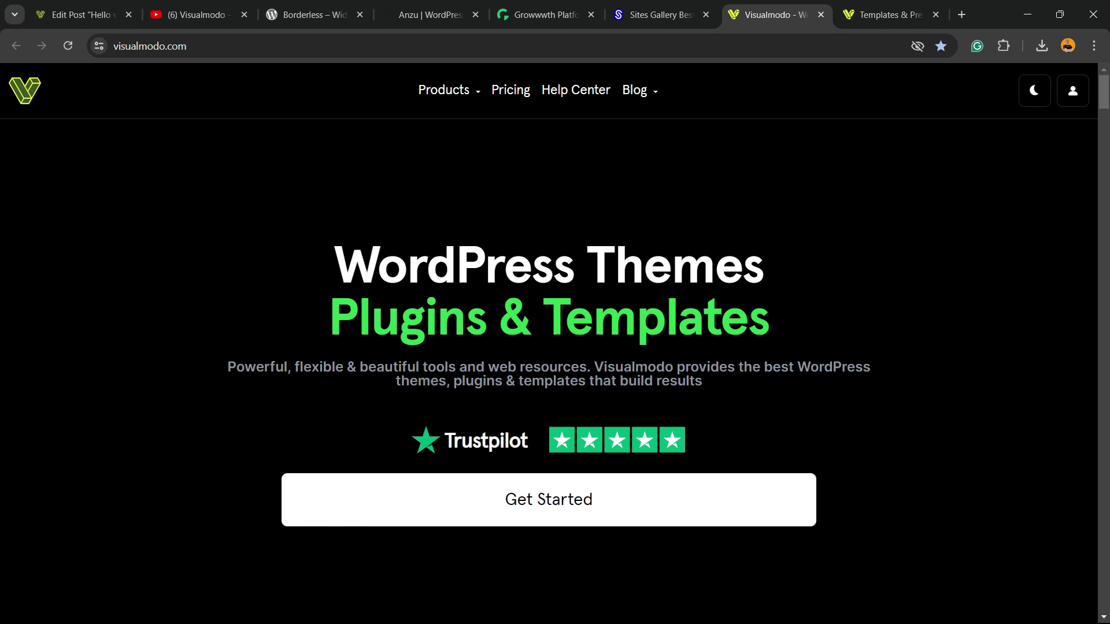
scroll(549, 347, "down", 3)
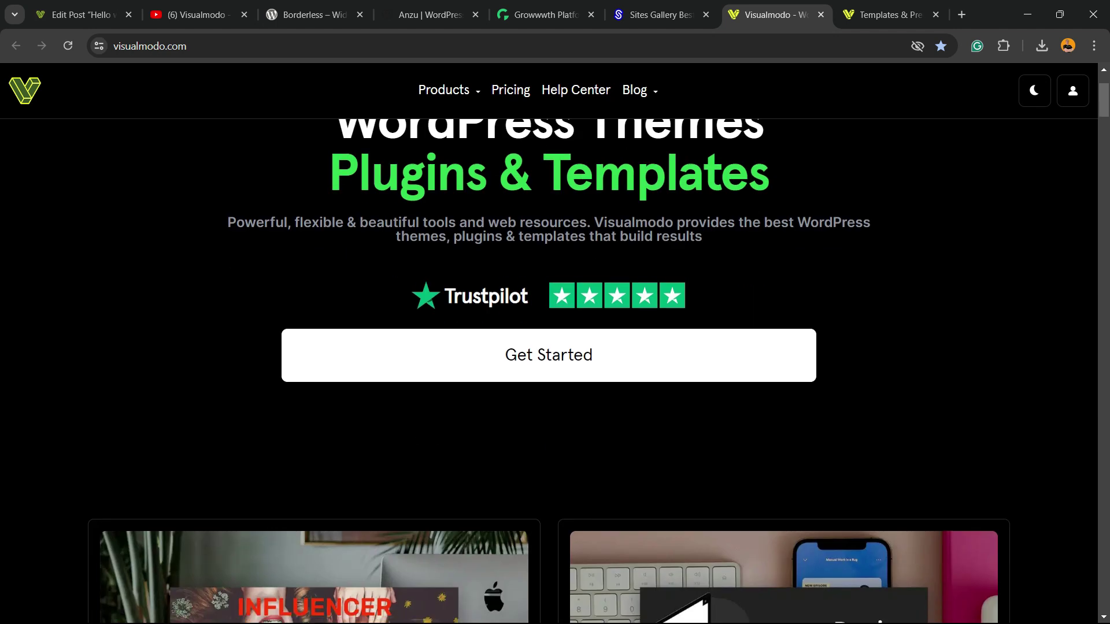
scroll(313, 346, "down", 10)
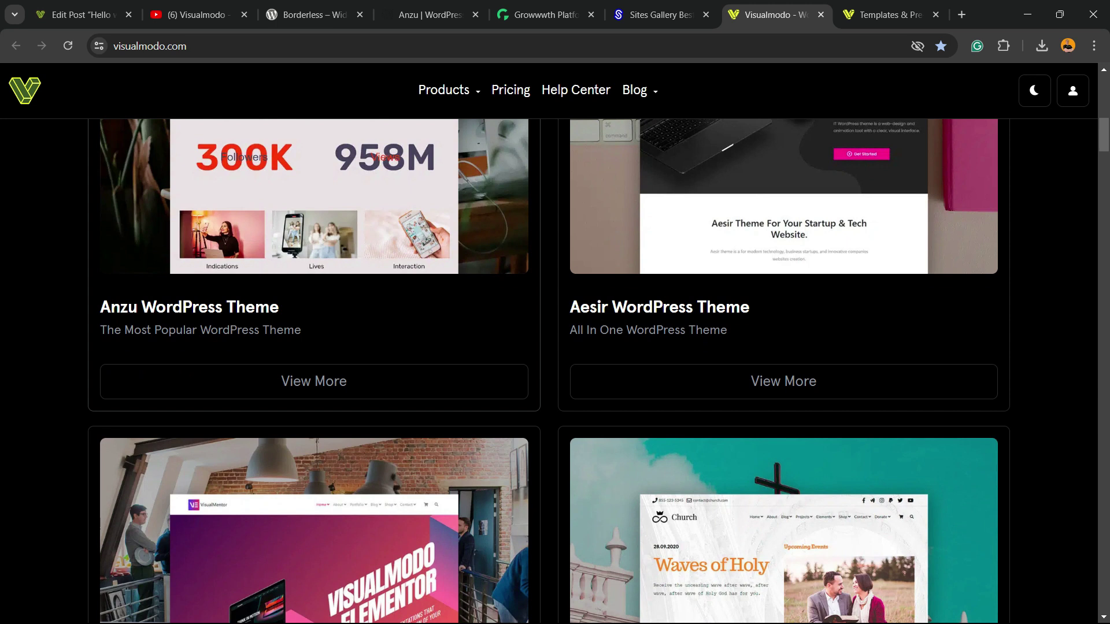
scroll(313, 347, "down", 9)
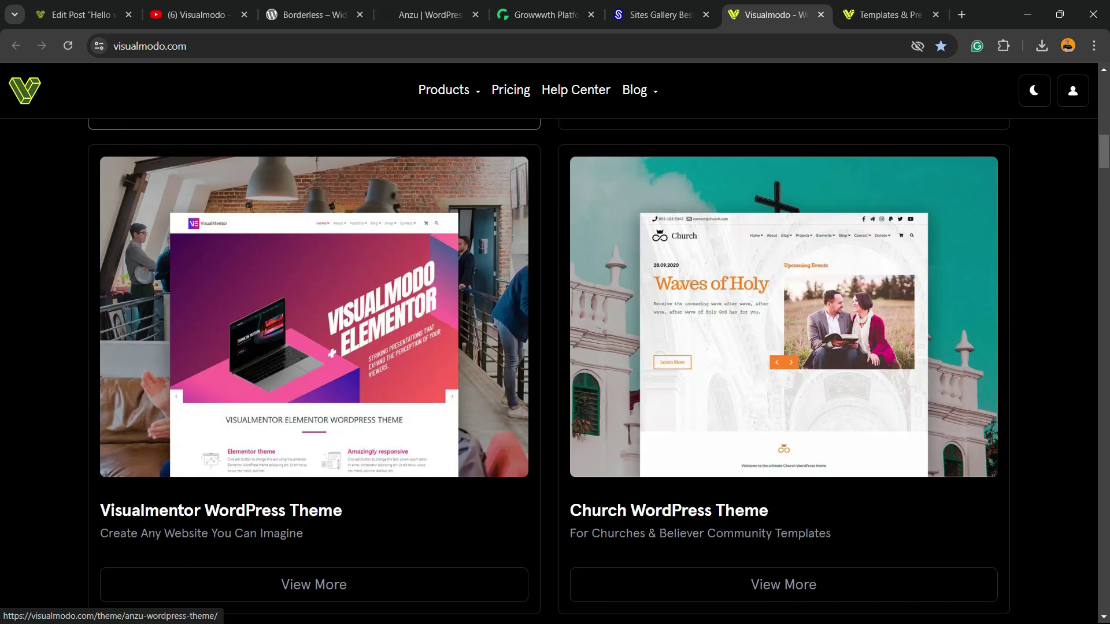
scroll(549, 370, "down", 15)
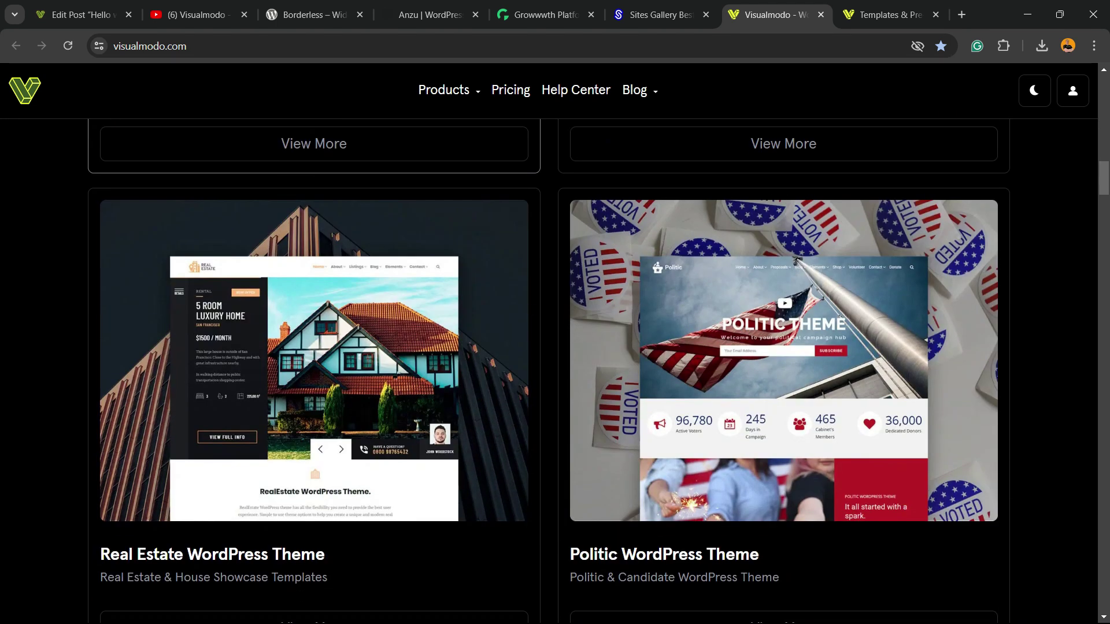
scroll(549, 369, "down", 10)
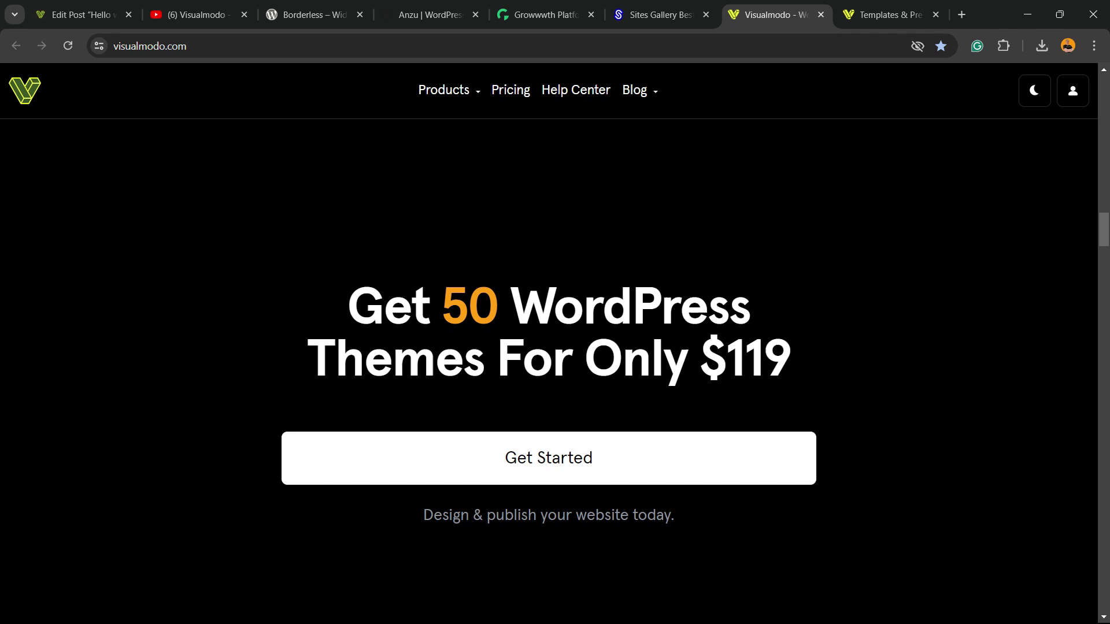
Browse the WordPress Templates Library designs such as Pizzeria, Dental, Juice Shop and Pottery Studio.
key("ctrl+Tab")
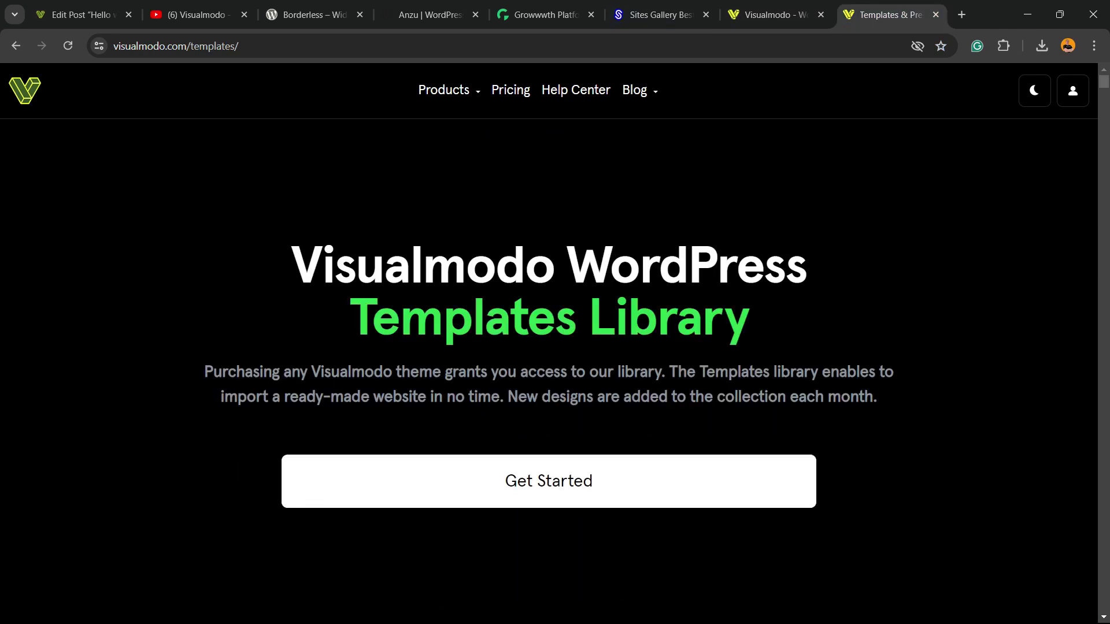
scroll(549, 243, "down", 10)
scroll(549, 243, "down", 13)
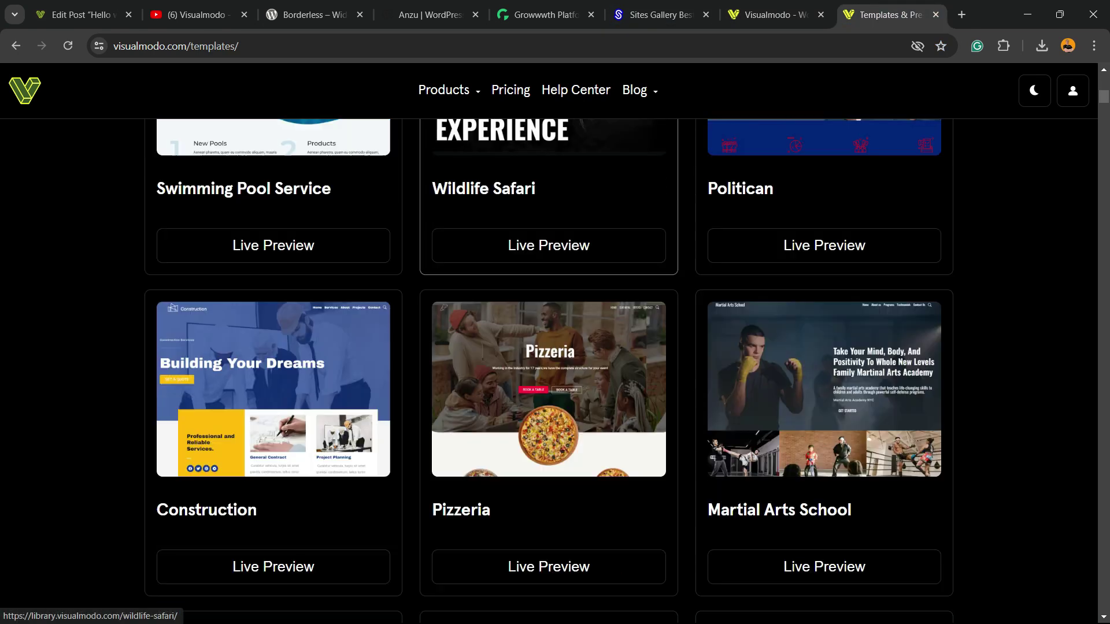
scroll(549, 242, "down", 5)
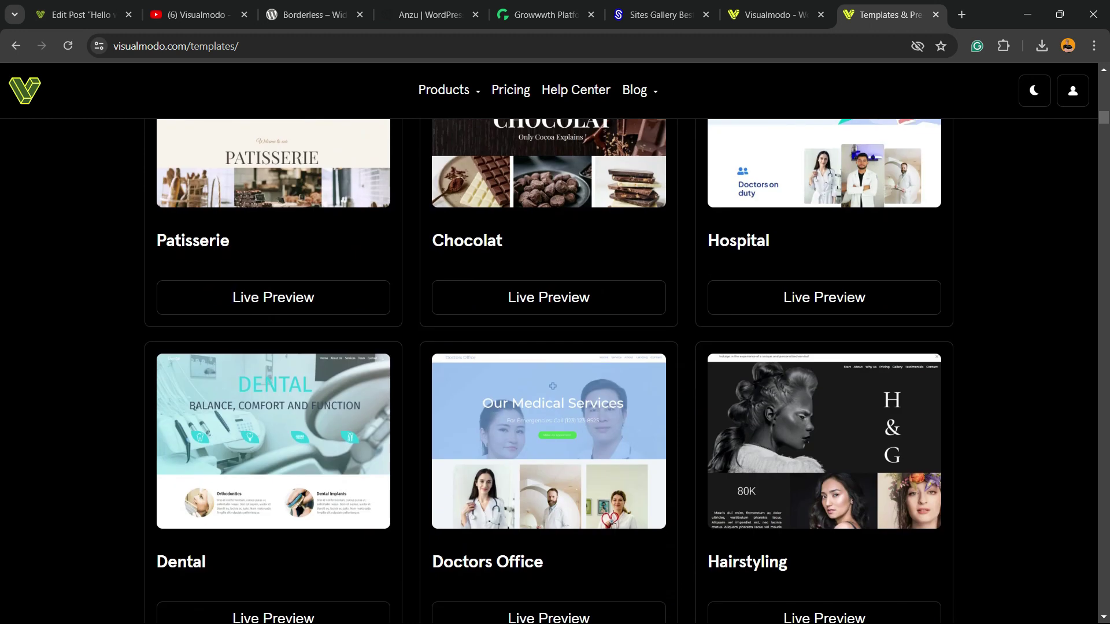
scroll(549, 370, "down", 5)
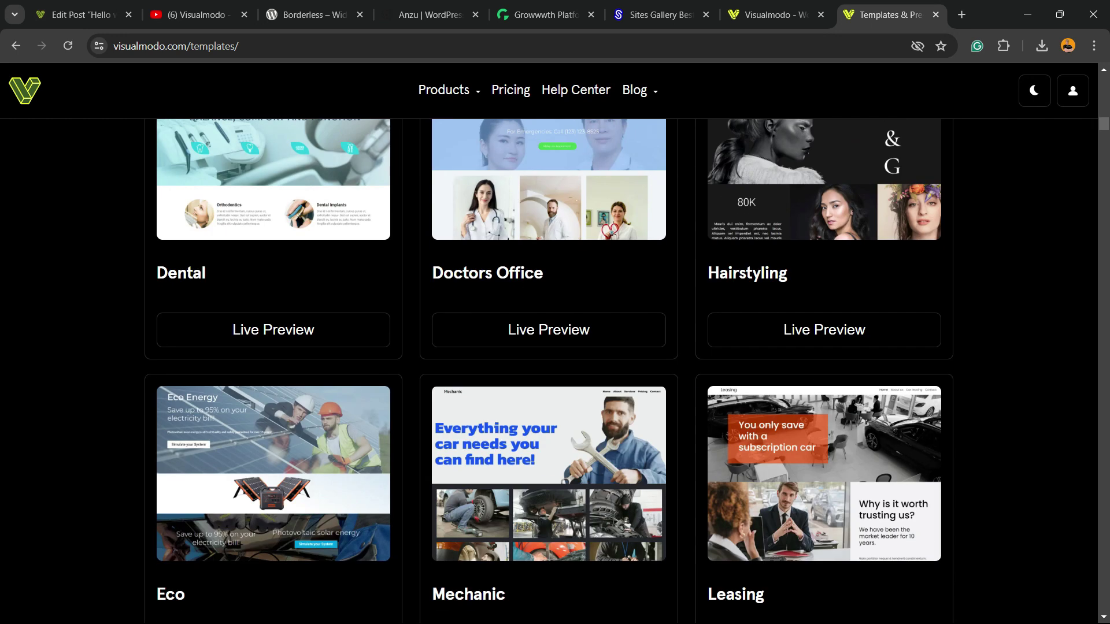
scroll(549, 370, "down", 15)
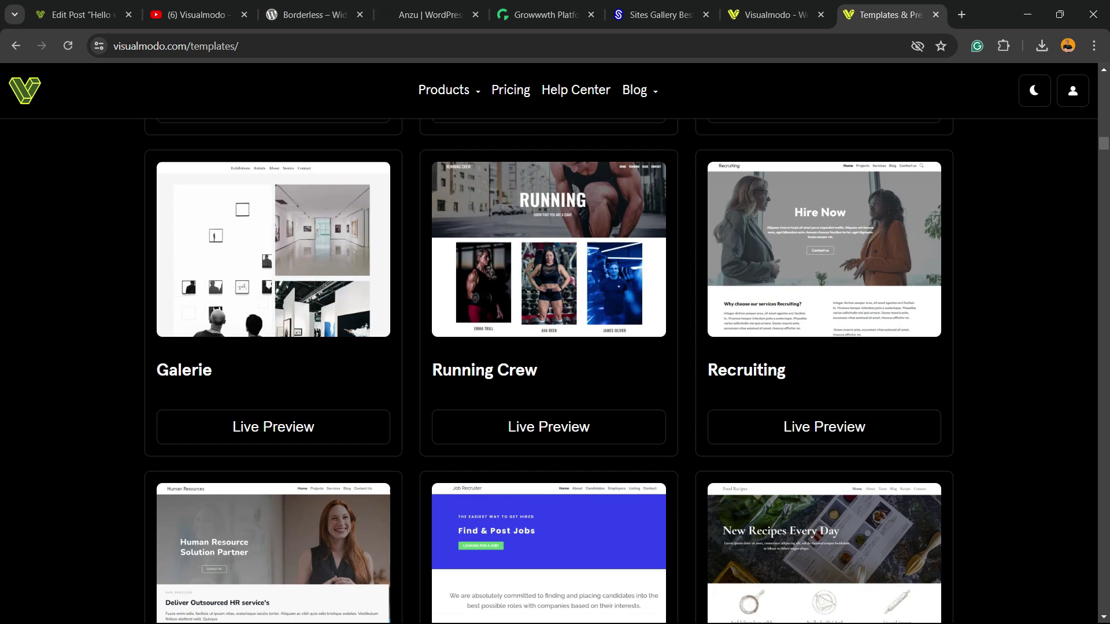
scroll(549, 369, "down", 15)
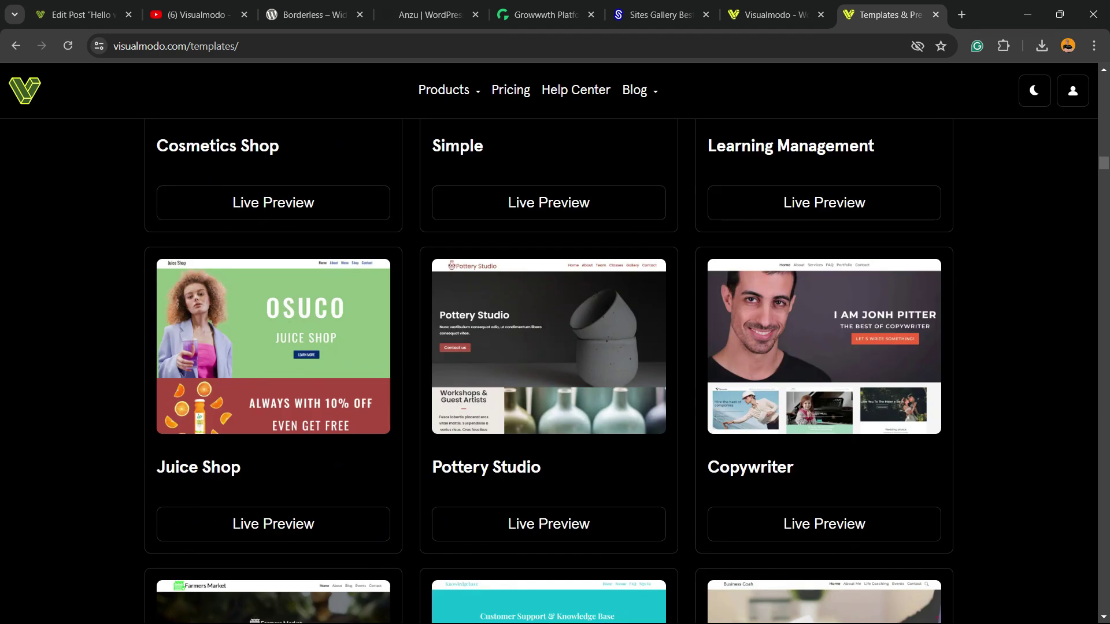
scroll(549, 370, "down", 3)
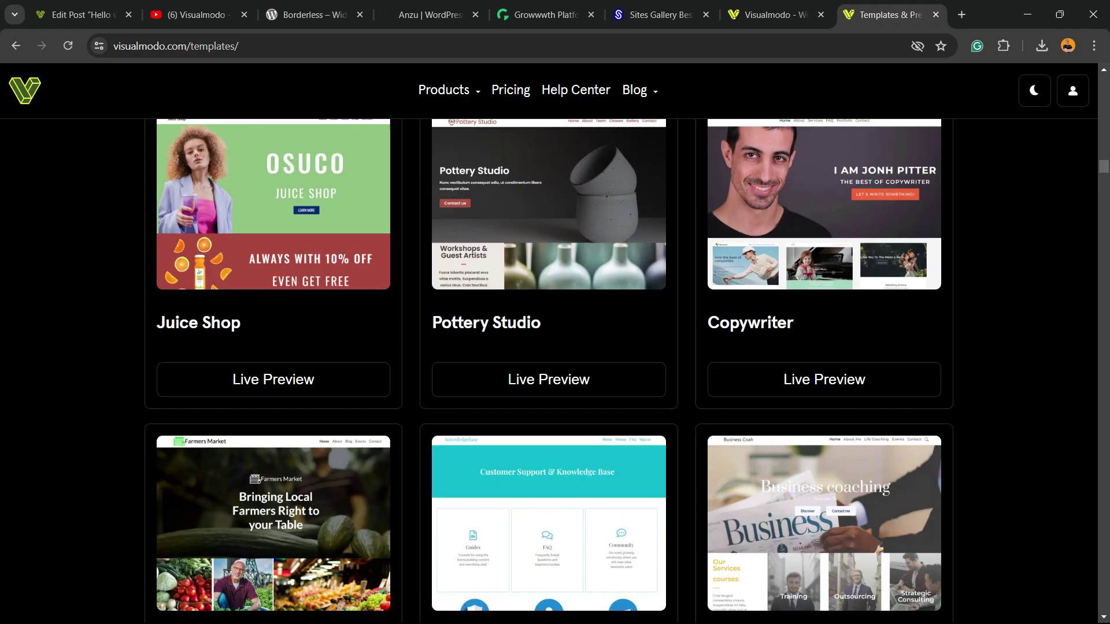